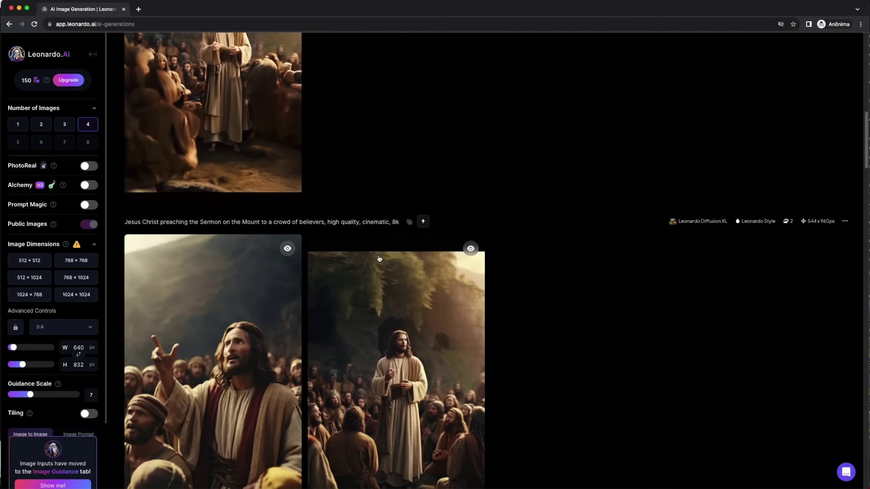
Search the web for "tradutor" in a new browser tab and set the translation direction from Portuguese to English
{"action": "scroll", "coordinate": [378, 258], "scroll_direction": "up", "scroll_amount": 15}
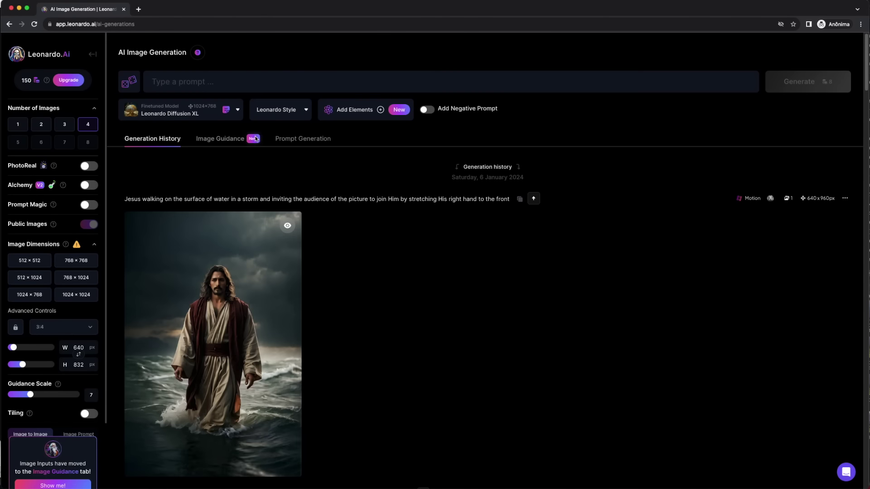
{"action": "left_click", "coordinate": [211, 81]}
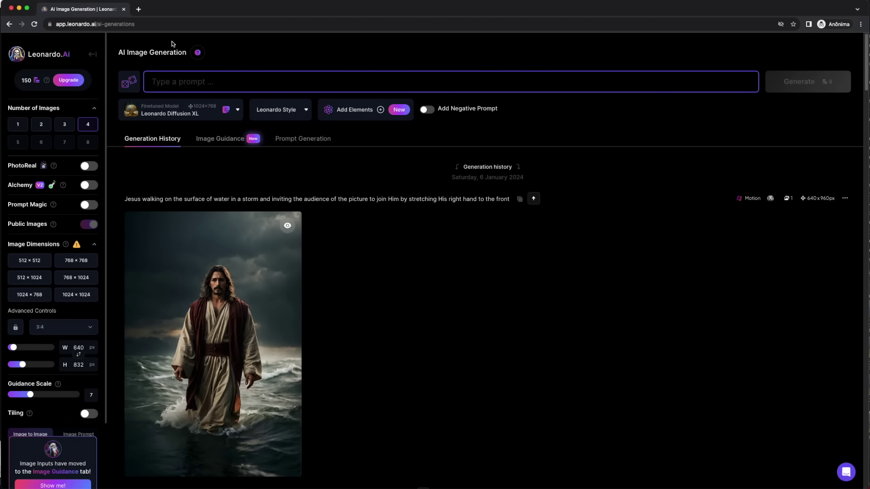
{"action": "left_click", "coordinate": [138, 9]}
{"action": "type", "text": "tradutor"}
{"action": "key", "text": "Return"}
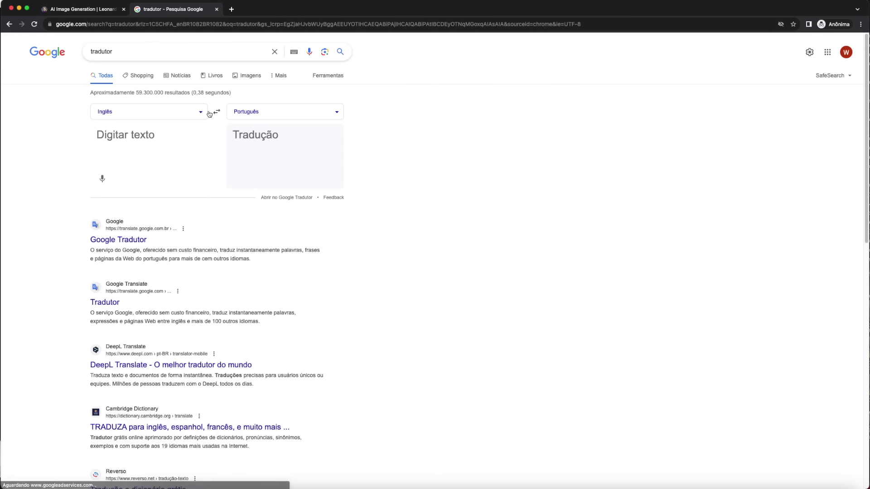
{"action": "left_click", "coordinate": [217, 113]}
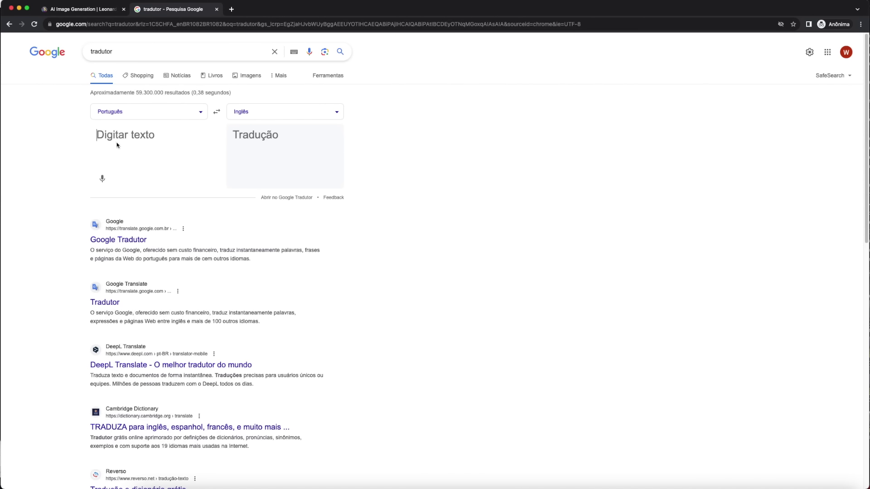
Translate "Jesus curando um enfermo" and copy the English translation
{"action": "type", "text": "Jesus curando um enfe"}
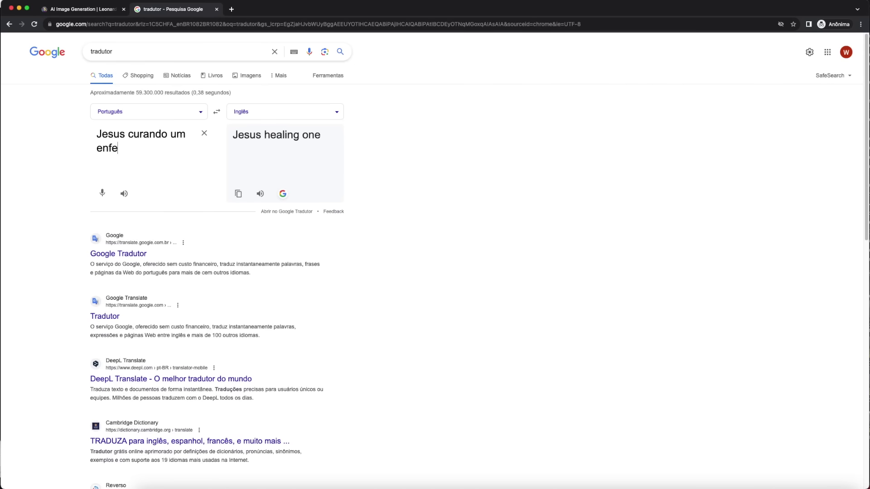
{"action": "type", "text": "rmo"}
{"action": "left_click_drag", "start_coordinate": [258, 154], "coordinate": [232, 139]}
{"action": "key", "text": "super+c"}
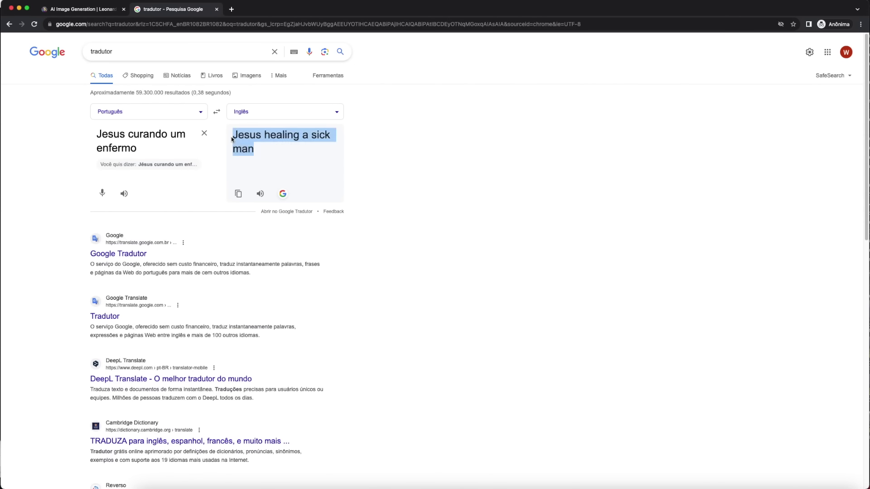
Switch back to Leonardo.Ai and enter the prompt "Jesus healing a sick man, high quality, 8k, cinematic" using the copied translation
{"action": "left_click", "coordinate": [47, 10]}
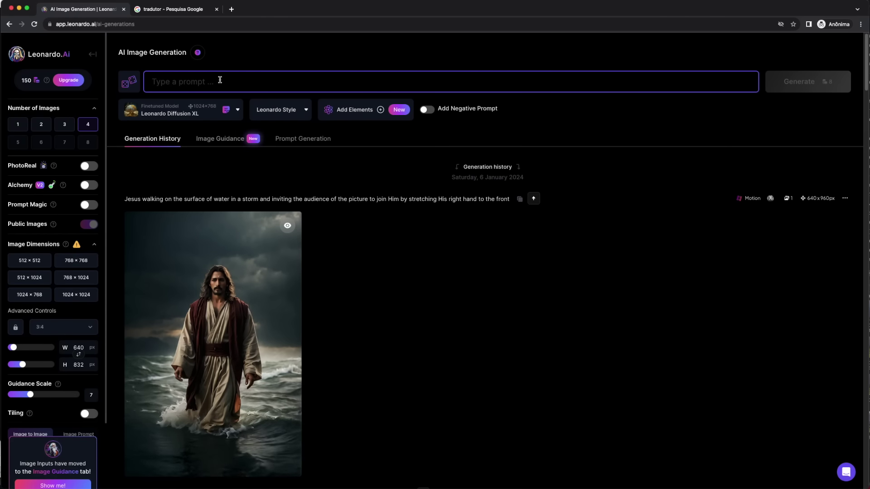
{"action": "key", "text": "super+v"}
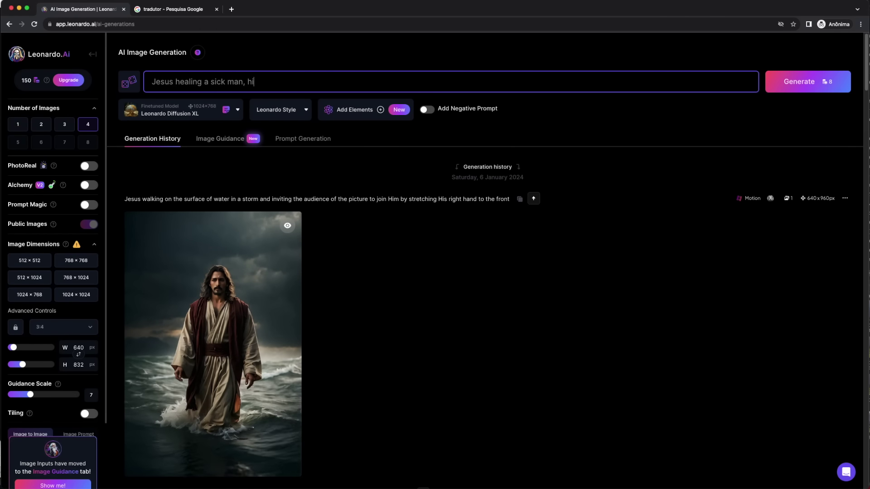
{"action": "type", "text": ", high quality, 8k, cinematic"}
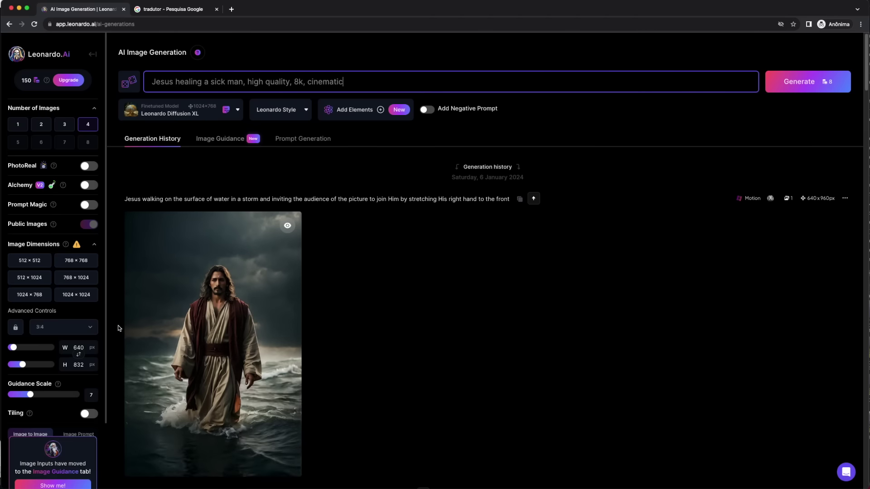
Generate two images from the prompt with a 9:16 aspect ratio
{"action": "left_click", "coordinate": [89, 328]}
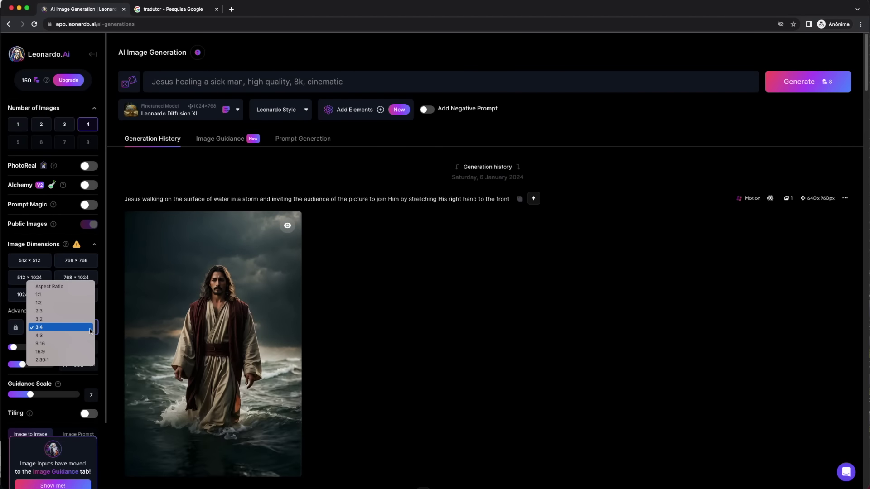
{"action": "left_click", "coordinate": [51, 344]}
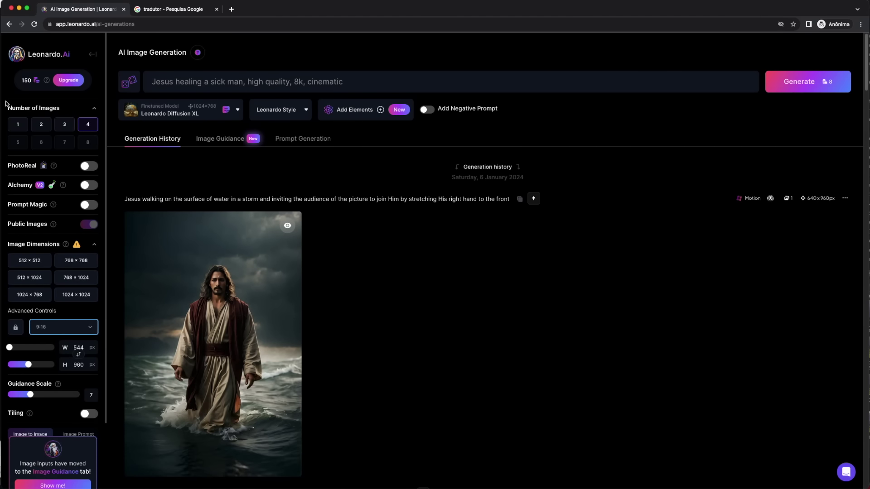
{"action": "left_click", "coordinate": [42, 125]}
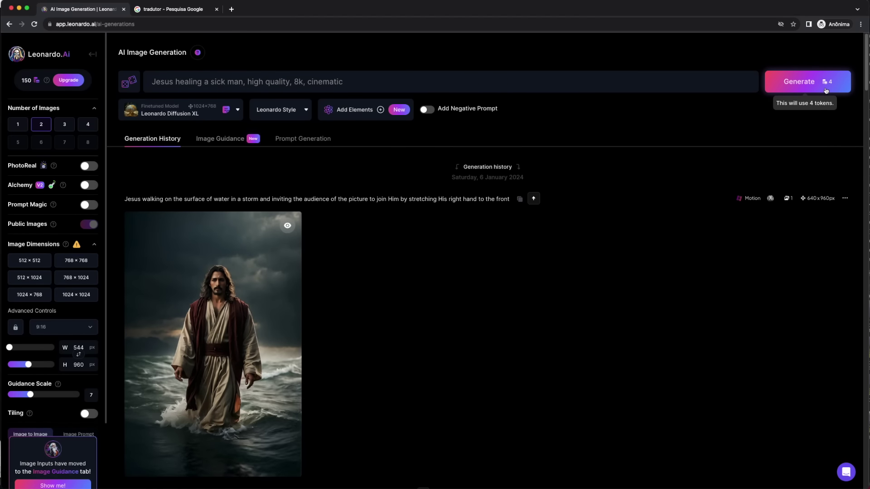
{"action": "left_click", "coordinate": [800, 86]}
{"action": "scroll", "coordinate": [780, 174], "scroll_direction": "down", "scroll_amount": 3}
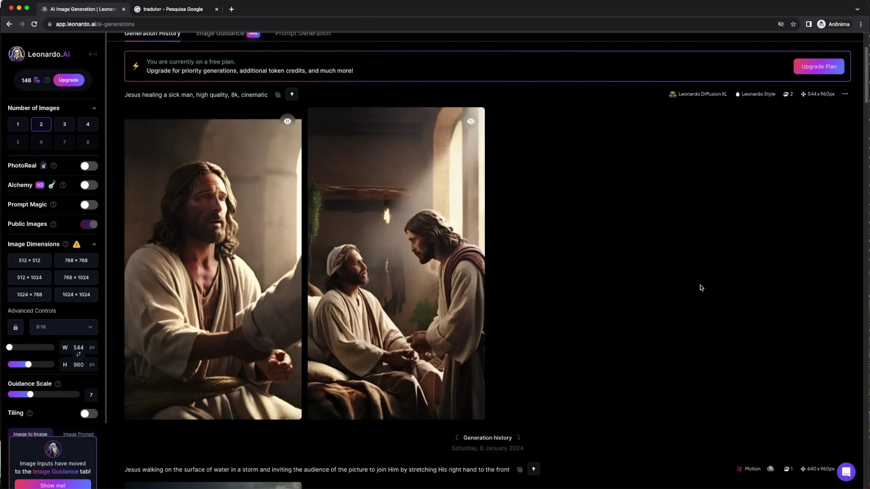
Generate a motion video from the second image, with Jesus leaning over the sick man, using motion strength 5 and public visibility
{"action": "mouse_move", "coordinate": [474, 300]}
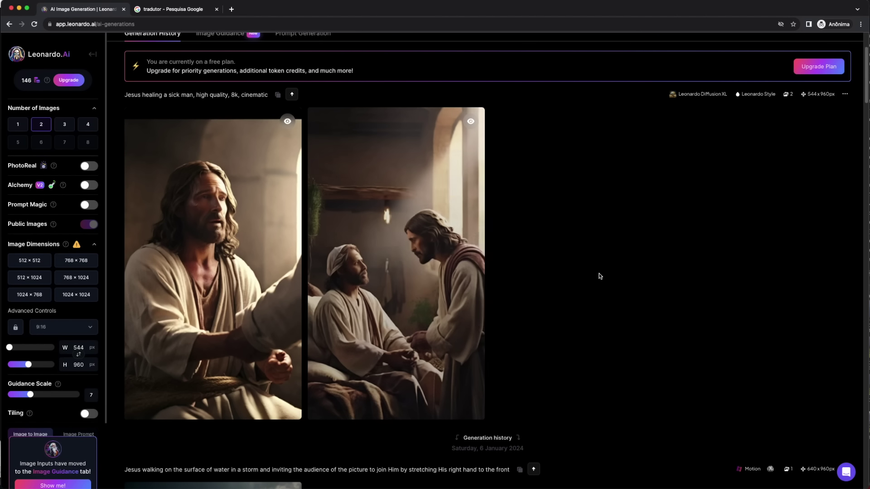
{"action": "mouse_move", "coordinate": [399, 358]}
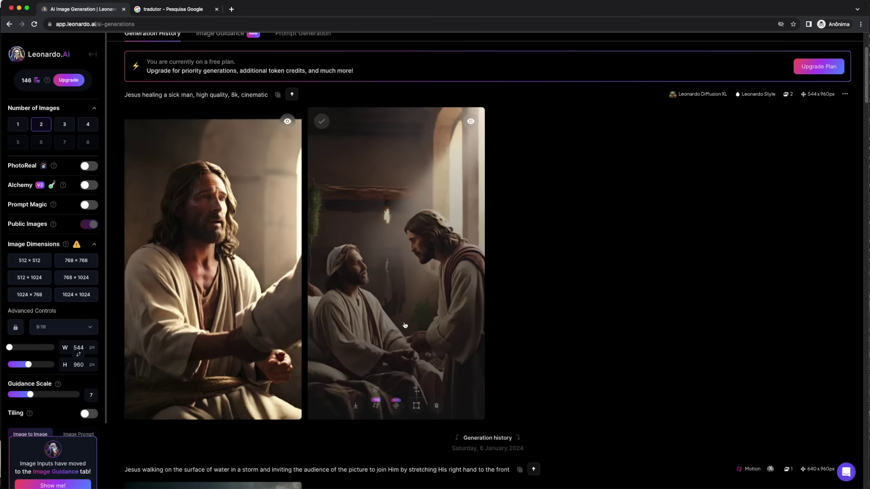
{"action": "left_click", "coordinate": [376, 404]}
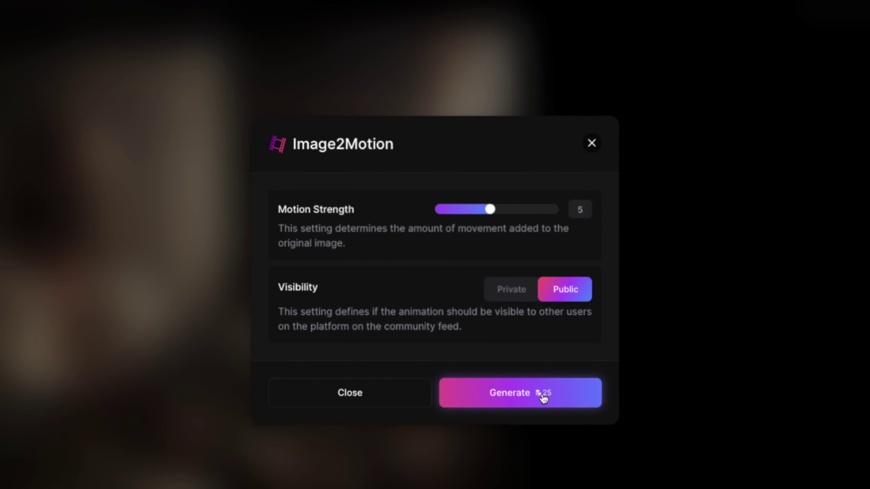
{"action": "left_click", "coordinate": [543, 396]}
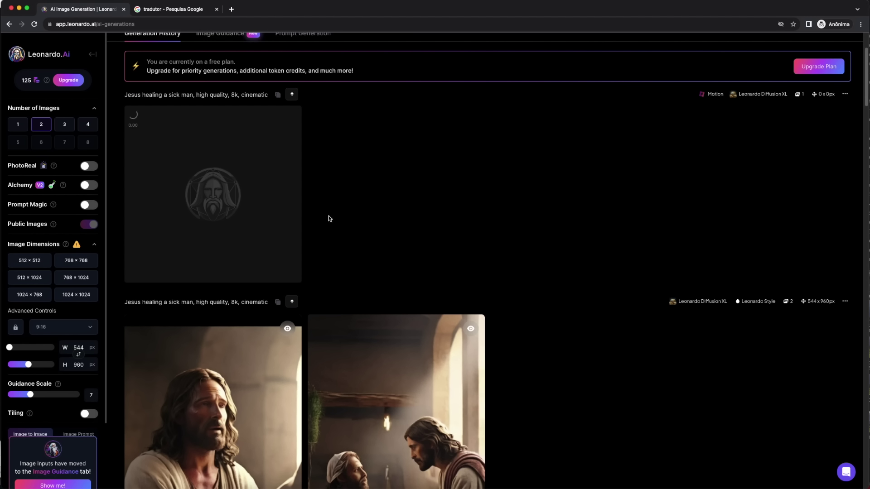
{"action": "scroll", "coordinate": [524, 258], "scroll_direction": "down", "scroll_amount": 1}
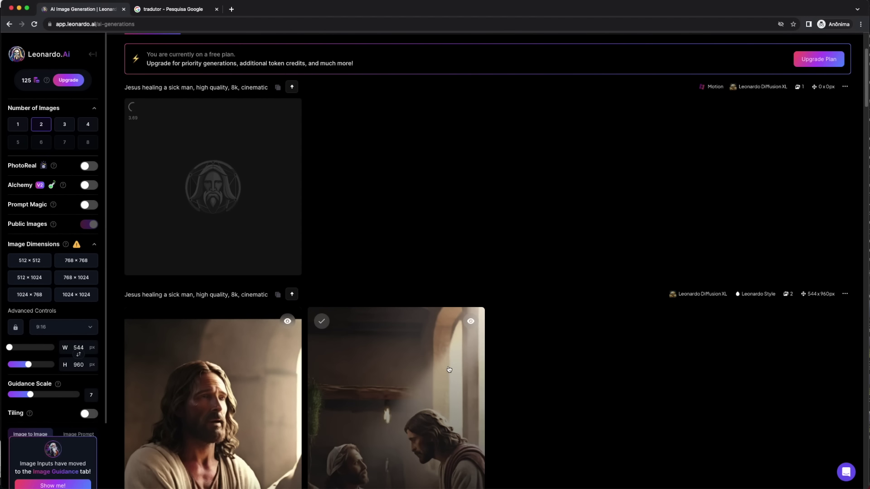
{"action": "scroll", "coordinate": [449, 369], "scroll_direction": "down", "scroll_amount": 5}
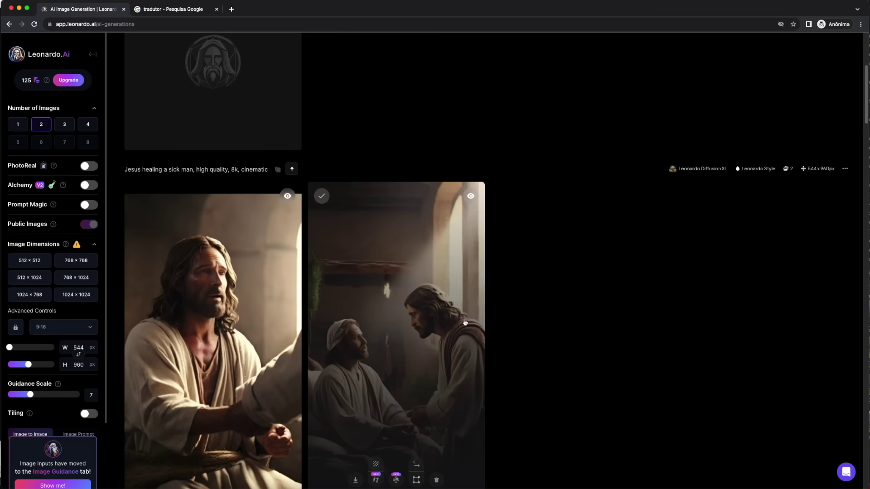
{"action": "scroll", "coordinate": [538, 316], "scroll_direction": "up", "scroll_amount": 9}
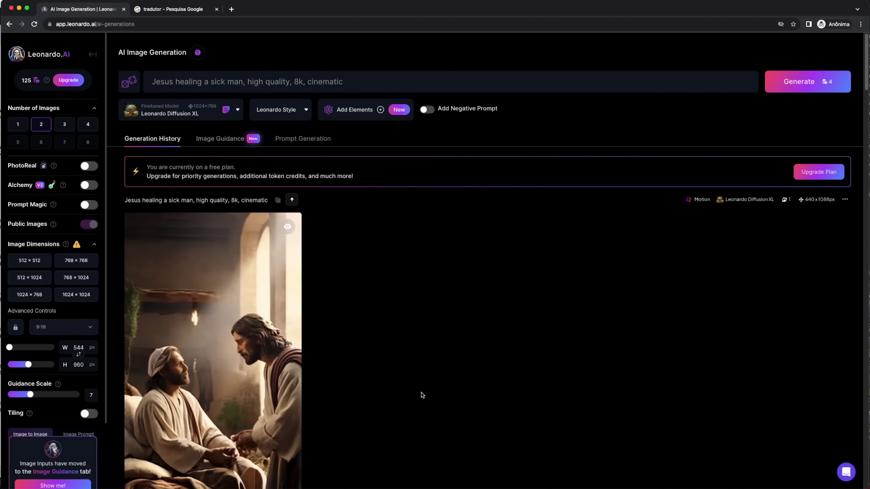
Review the generation history, examining the new motion video and the earlier walking-on-water, Sermon on the Mount and Bethlehem animations
{"action": "scroll", "coordinate": [421, 394], "scroll_direction": "down", "scroll_amount": 2}
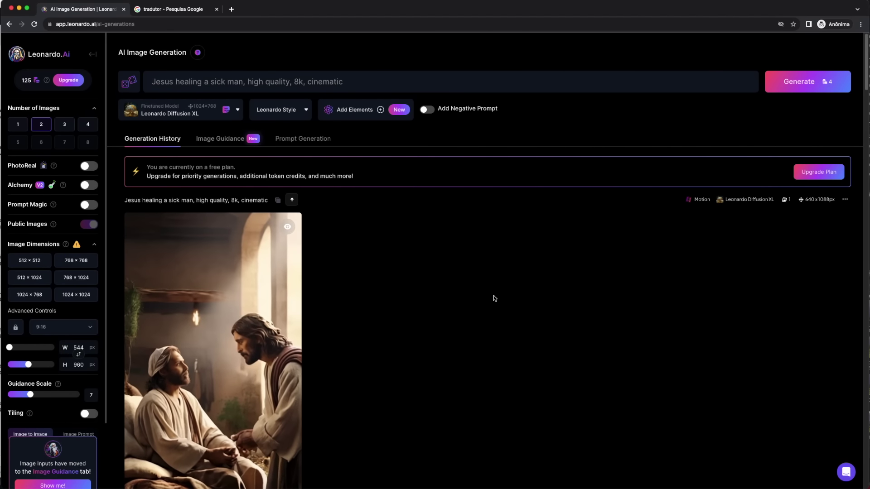
{"action": "scroll", "coordinate": [494, 295], "scroll_direction": "down", "scroll_amount": 9}
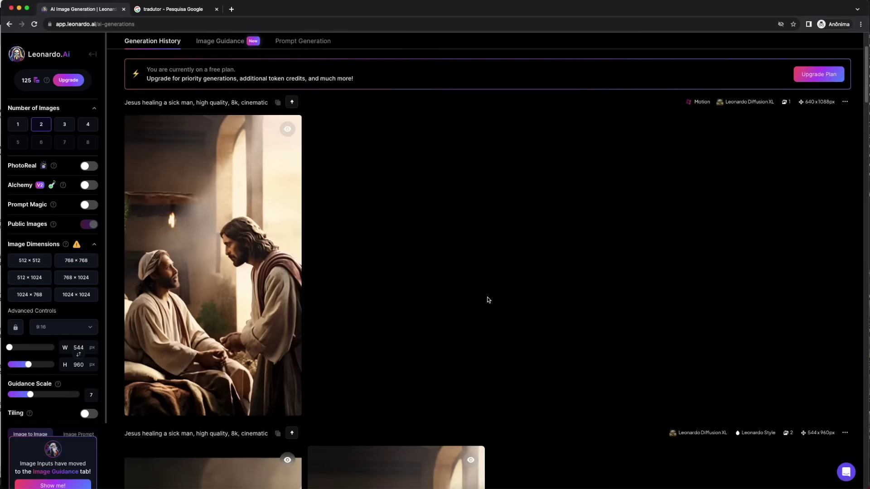
{"action": "scroll", "coordinate": [499, 299], "scroll_direction": "down", "scroll_amount": 10}
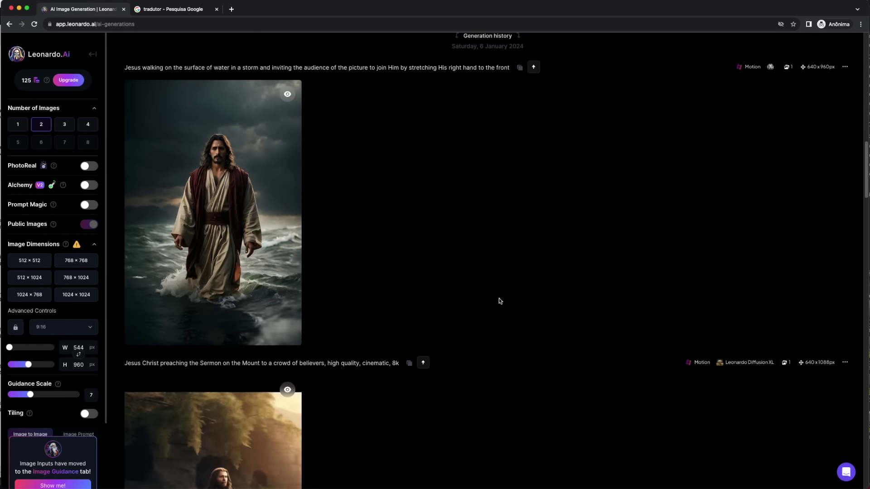
{"action": "mouse_move", "coordinate": [275, 173]}
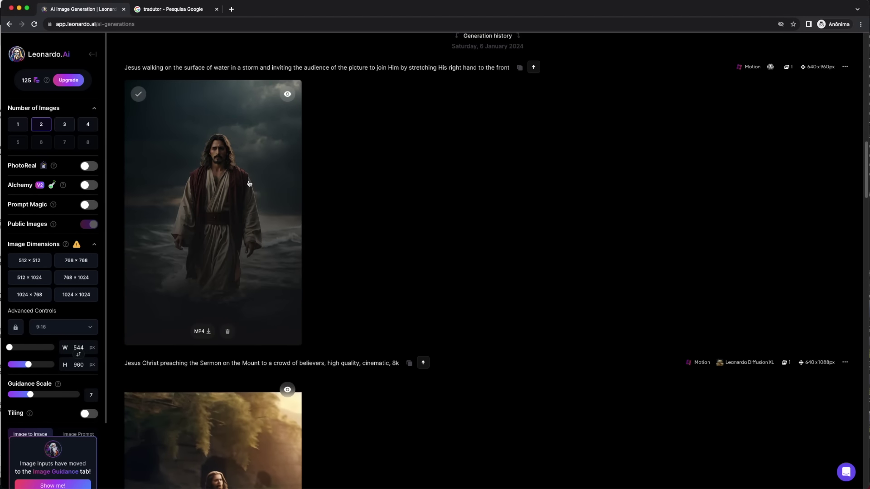
{"action": "scroll", "coordinate": [333, 200], "scroll_direction": "down", "scroll_amount": 5}
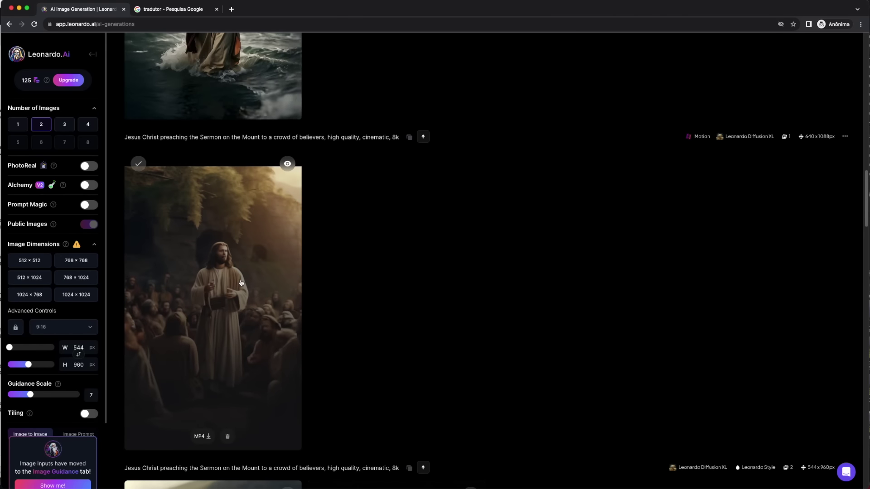
{"action": "scroll", "coordinate": [273, 291], "scroll_direction": "down", "scroll_amount": 1}
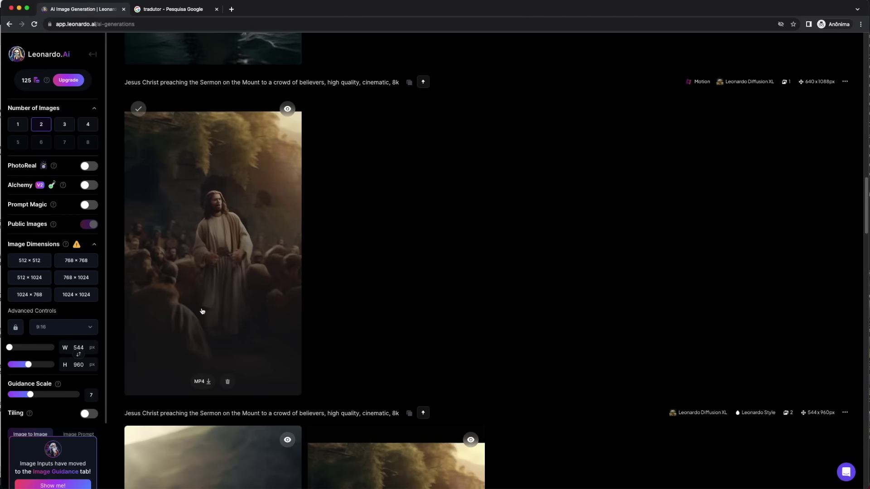
{"action": "scroll", "coordinate": [202, 312], "scroll_direction": "down", "scroll_amount": 8}
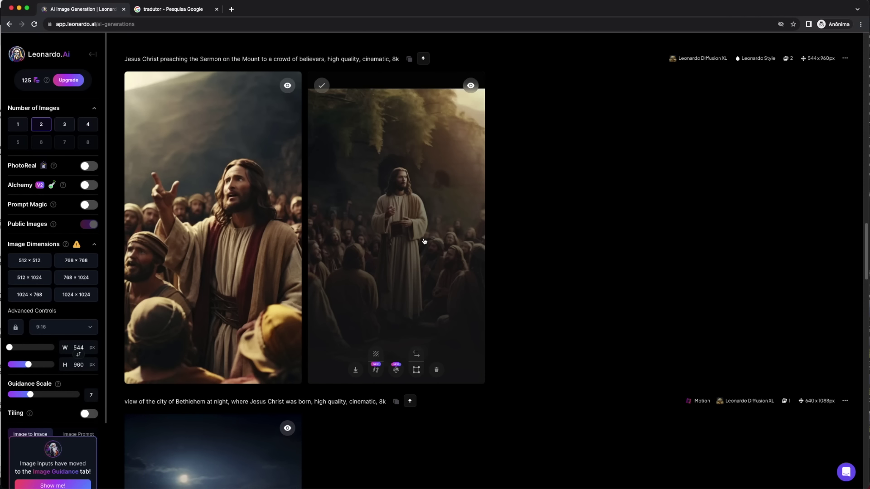
{"action": "scroll", "coordinate": [409, 269], "scroll_direction": "down", "scroll_amount": 7}
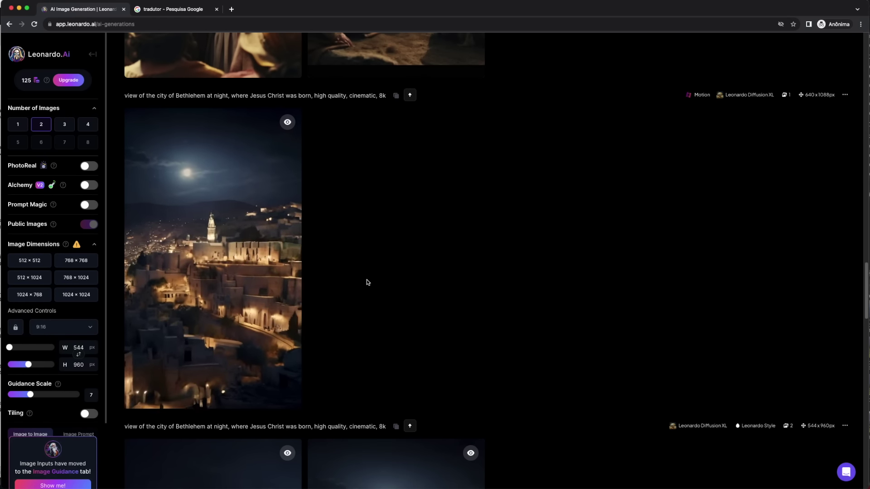
{"action": "scroll", "coordinate": [460, 330], "scroll_direction": "down", "scroll_amount": 1}
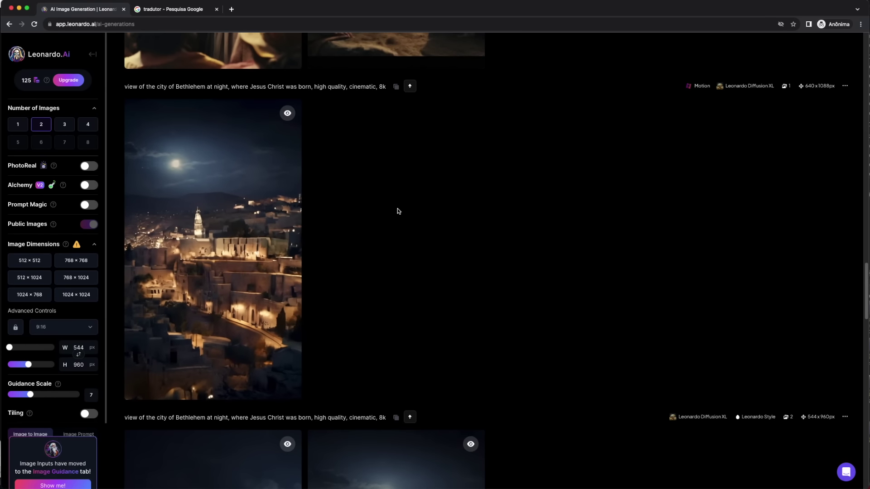
Go to the home page, filter the community's recent creations to Motion and browse the animated examples
{"action": "left_click", "coordinate": [92, 54]}
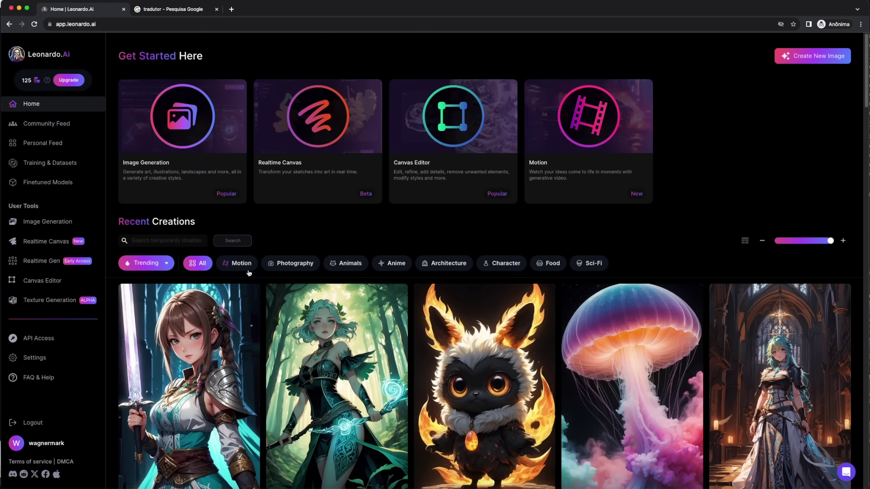
{"action": "left_click", "coordinate": [245, 263]}
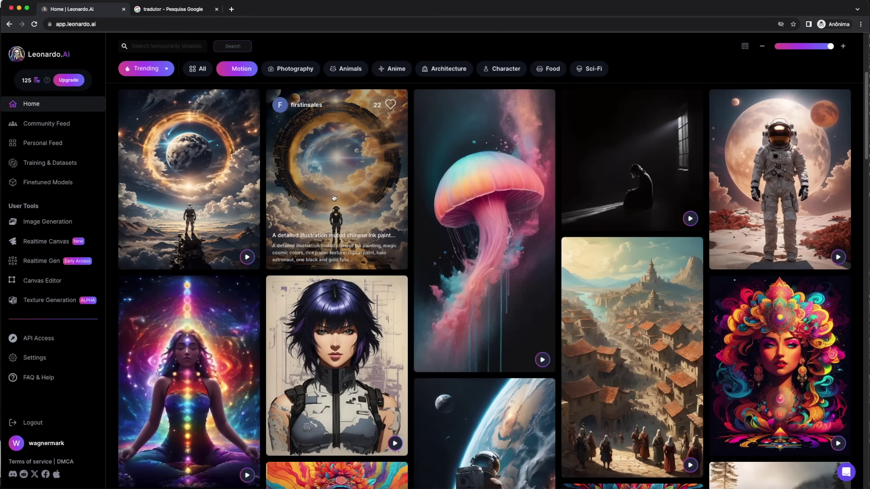
{"action": "scroll", "coordinate": [367, 245], "scroll_direction": "down", "scroll_amount": 10}
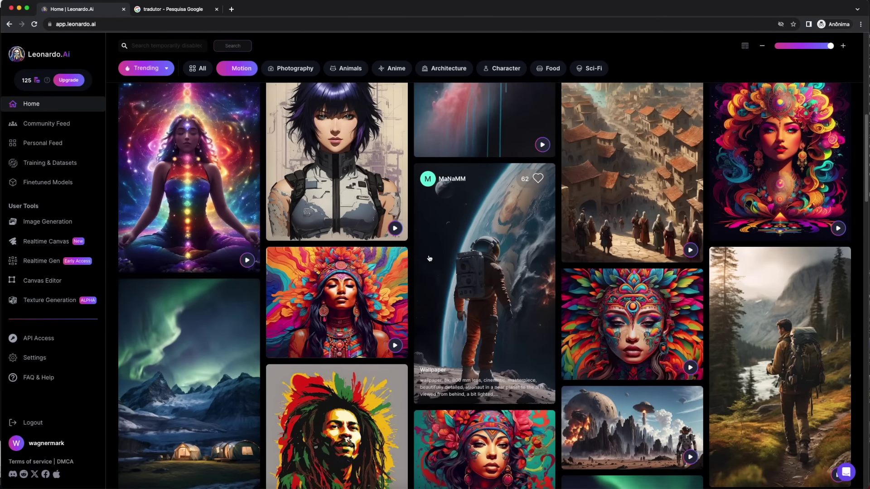
{"action": "scroll", "coordinate": [429, 258], "scroll_direction": "down", "scroll_amount": 5}
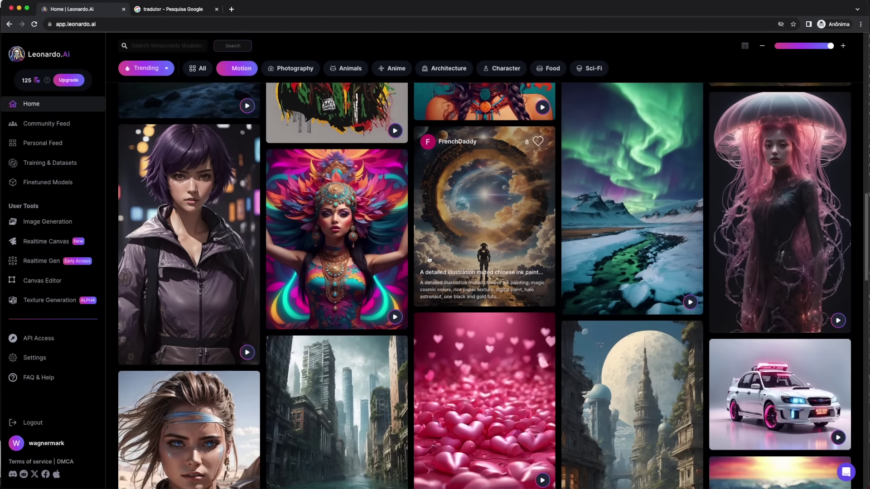
{"action": "scroll", "coordinate": [429, 260], "scroll_direction": "down", "scroll_amount": 4}
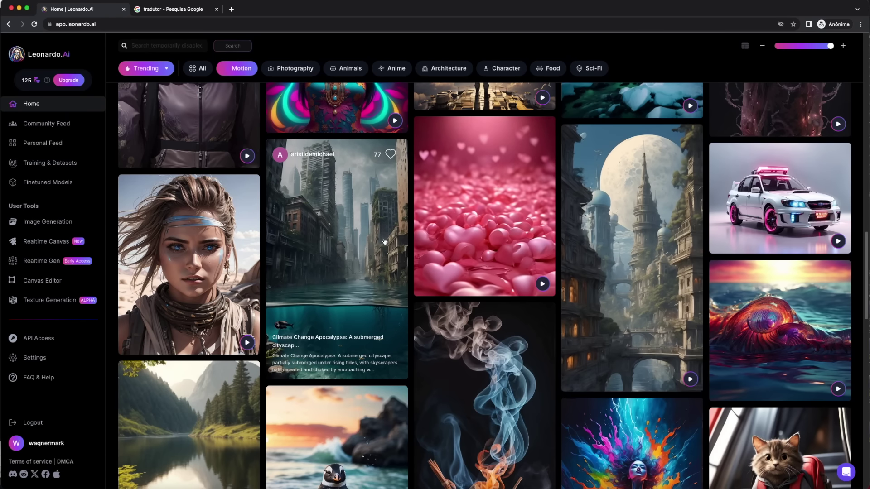
{"action": "scroll", "coordinate": [385, 242], "scroll_direction": "down", "scroll_amount": 3}
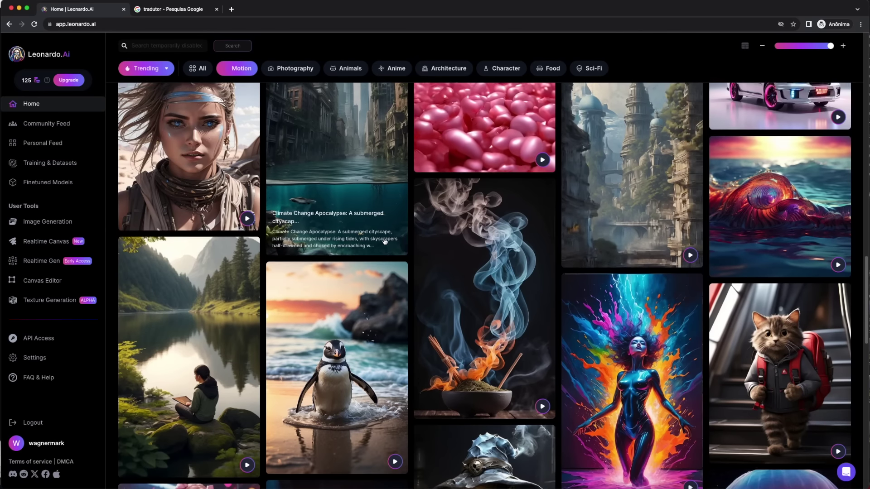
Open the purple brain animation from the community's Motion creations, save it as an MP4 in the Mesa folder, and close its details
{"action": "scroll", "coordinate": [384, 242], "scroll_direction": "down", "scroll_amount": 8}
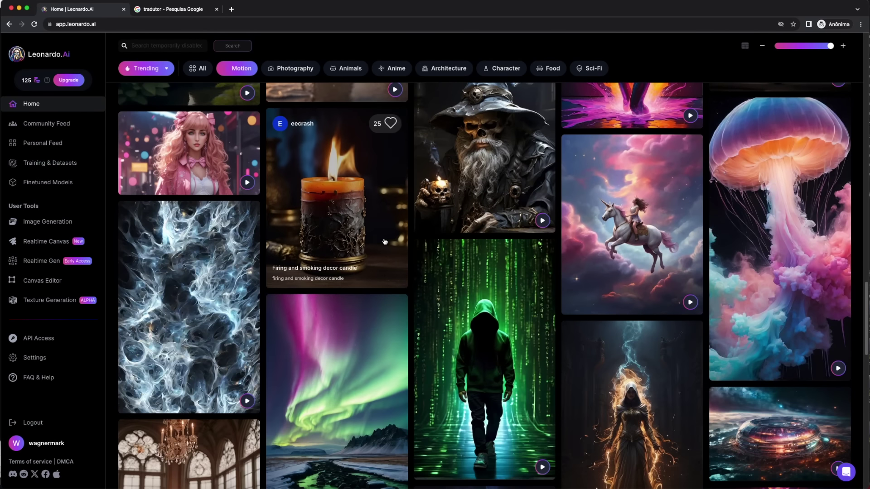
{"action": "scroll", "coordinate": [385, 242], "scroll_direction": "down", "scroll_amount": 3}
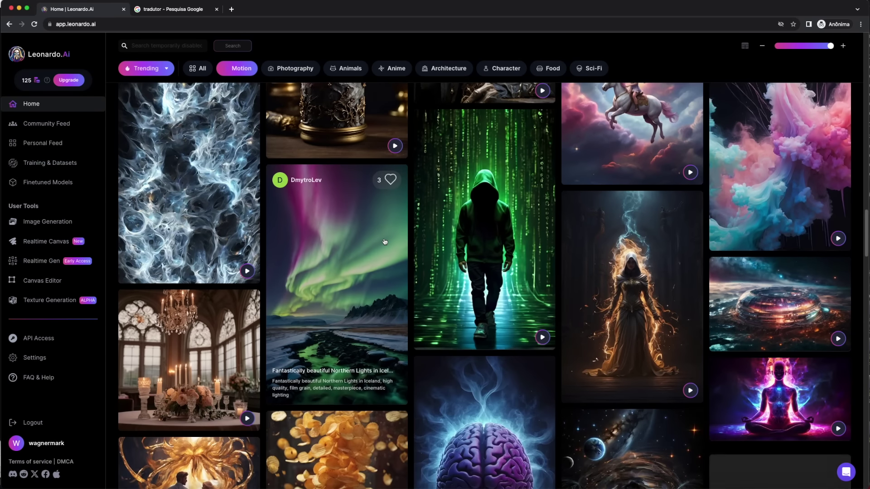
{"action": "scroll", "coordinate": [385, 241], "scroll_direction": "down", "scroll_amount": 4}
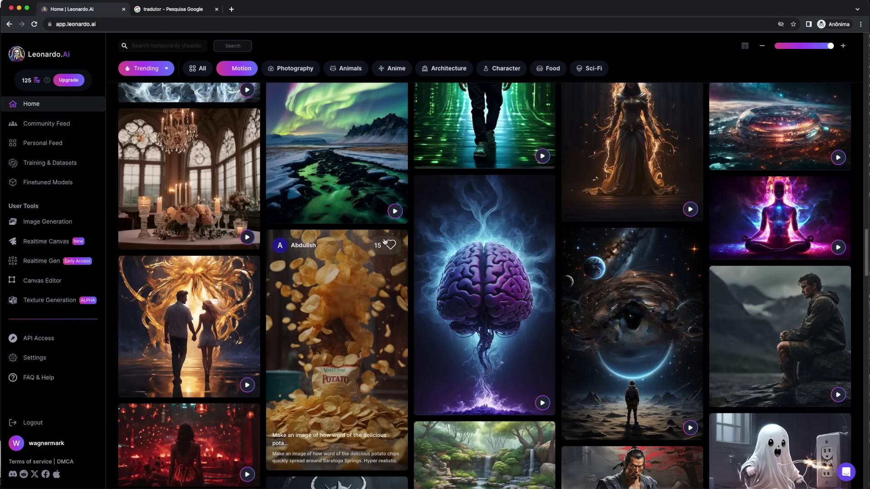
{"action": "scroll", "coordinate": [384, 241], "scroll_direction": "down", "scroll_amount": 1}
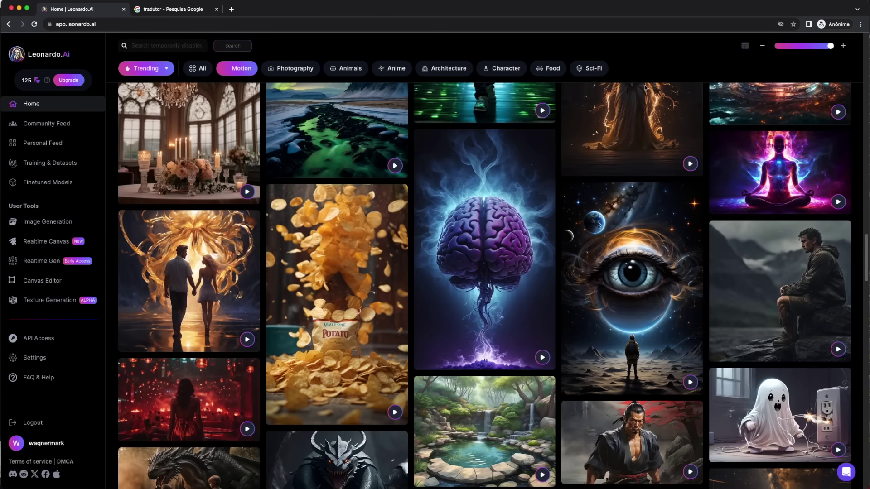
{"action": "left_click", "coordinate": [493, 228]}
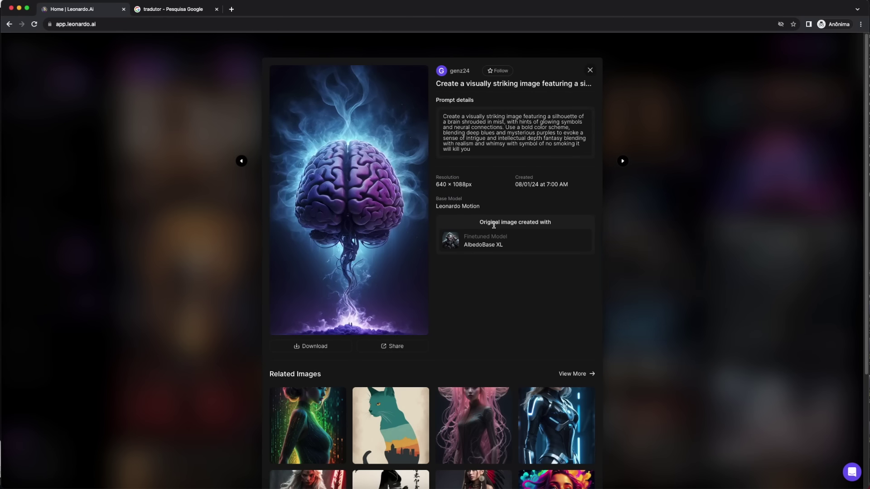
{"action": "left_click", "coordinate": [363, 276]}
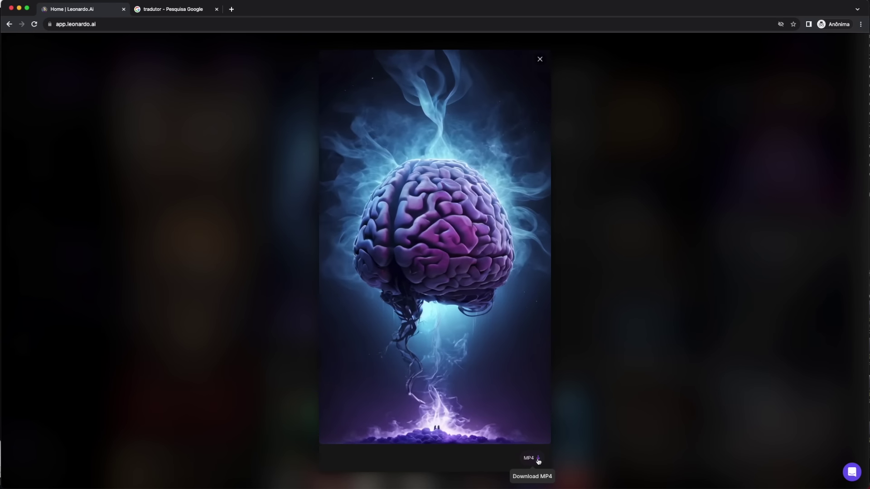
{"action": "left_click", "coordinate": [538, 459]}
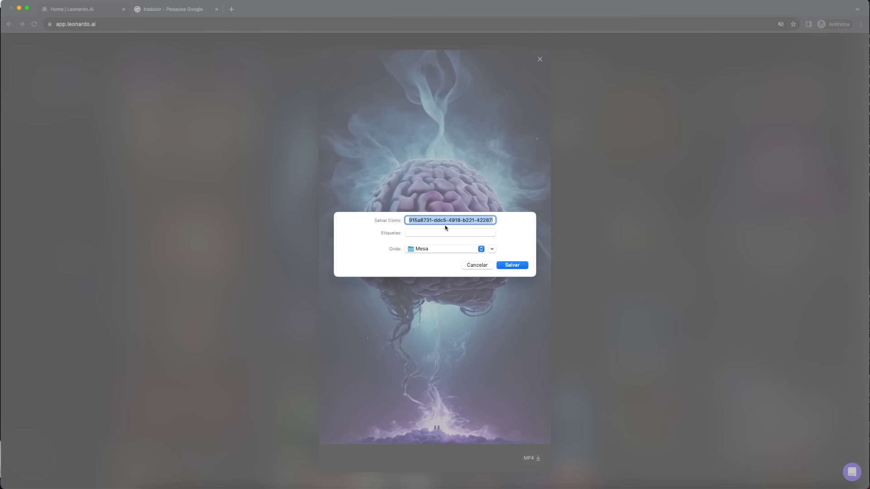
{"action": "left_click", "coordinate": [520, 264]}
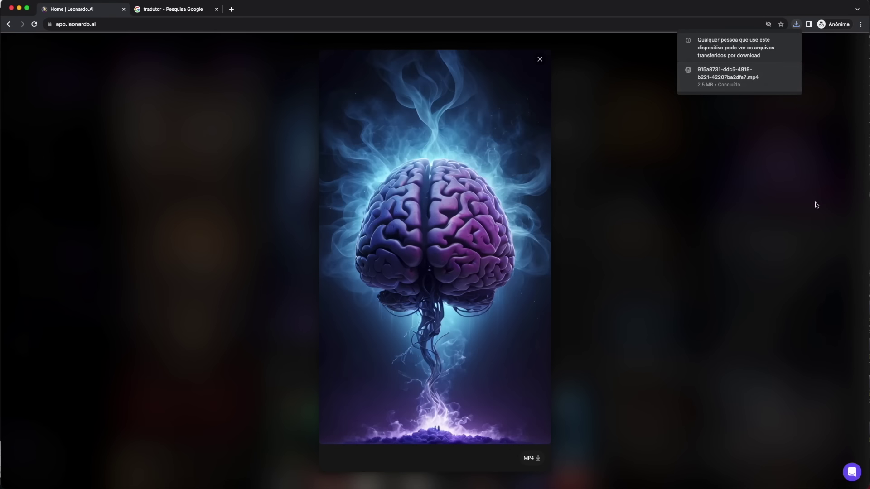
{"action": "left_click", "coordinate": [539, 60]}
{"action": "left_click", "coordinate": [540, 59]}
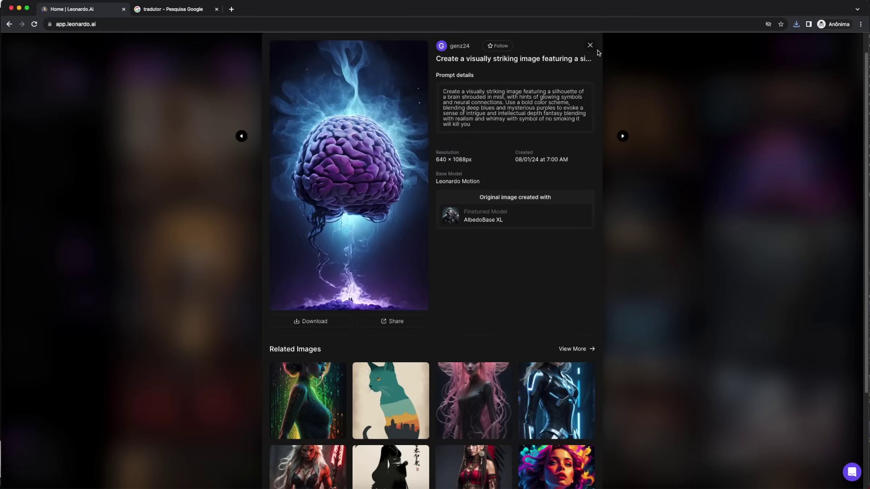
{"action": "left_click", "coordinate": [637, 150]}
Browse further through the community's trending Motion creations, examining the animated examples, including the Jesus portrait and the crucifixion scene
{"action": "scroll", "coordinate": [643, 177], "scroll_direction": "down", "scroll_amount": 5}
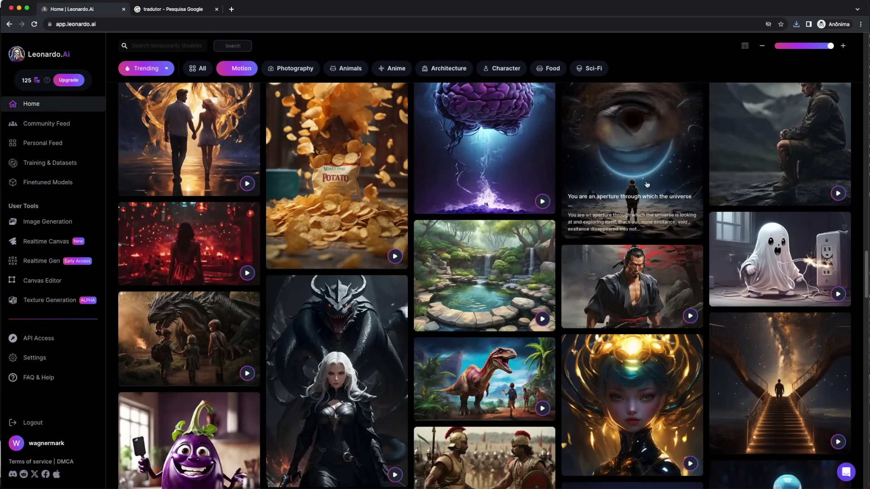
{"action": "scroll", "coordinate": [645, 183], "scroll_direction": "down", "scroll_amount": 8}
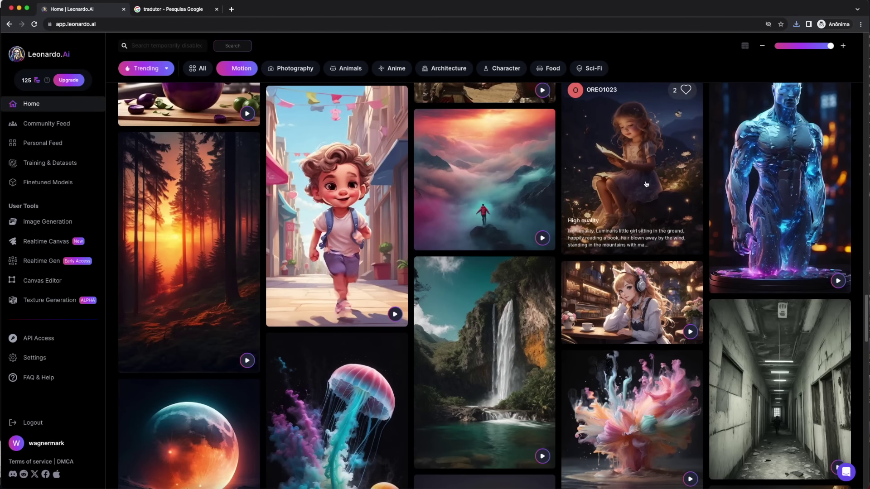
{"action": "scroll", "coordinate": [646, 183], "scroll_direction": "down", "scroll_amount": 6}
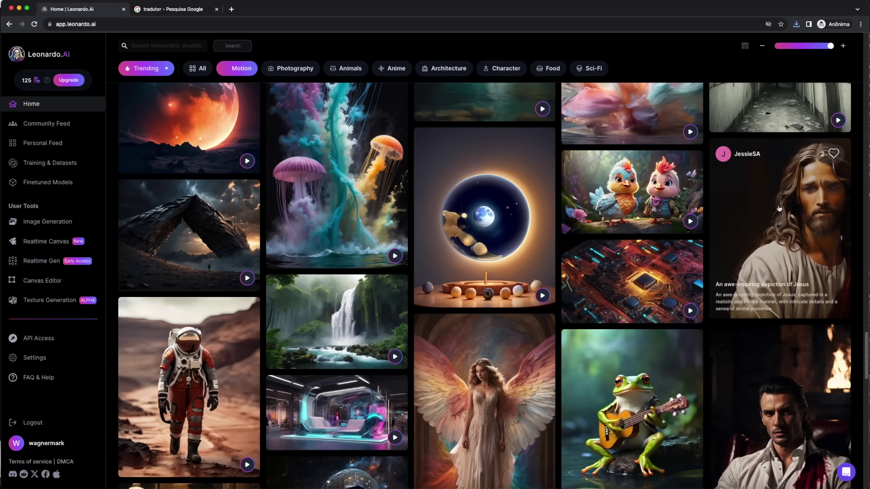
{"action": "scroll", "coordinate": [779, 209], "scroll_direction": "down", "scroll_amount": 8}
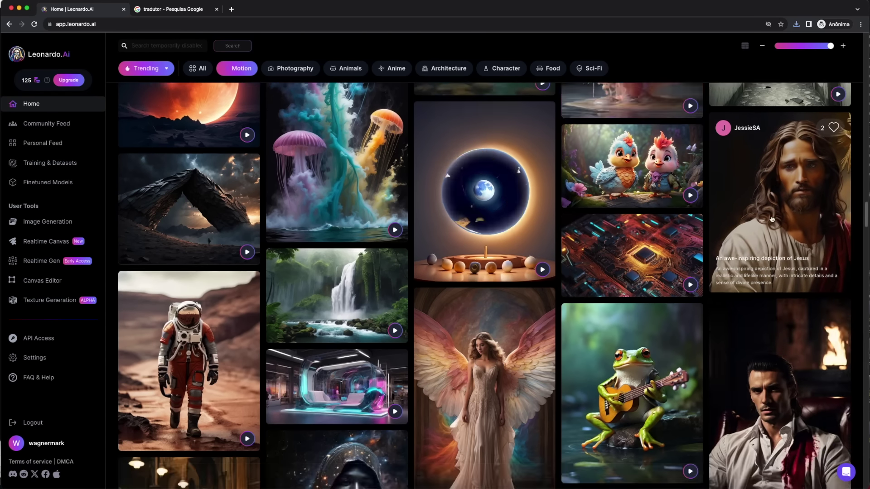
{"action": "scroll", "coordinate": [771, 219], "scroll_direction": "down", "scroll_amount": 1}
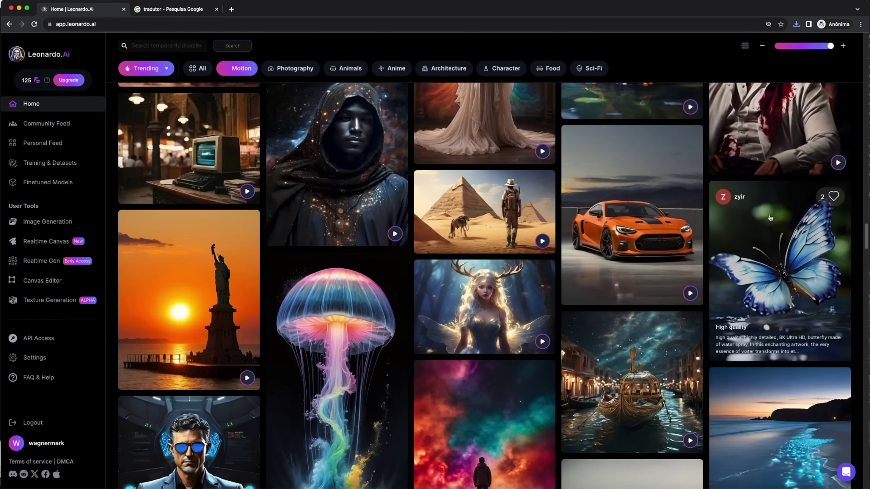
{"action": "scroll", "coordinate": [770, 218], "scroll_direction": "down", "scroll_amount": 3}
{"action": "scroll", "coordinate": [750, 215], "scroll_direction": "down", "scroll_amount": 2}
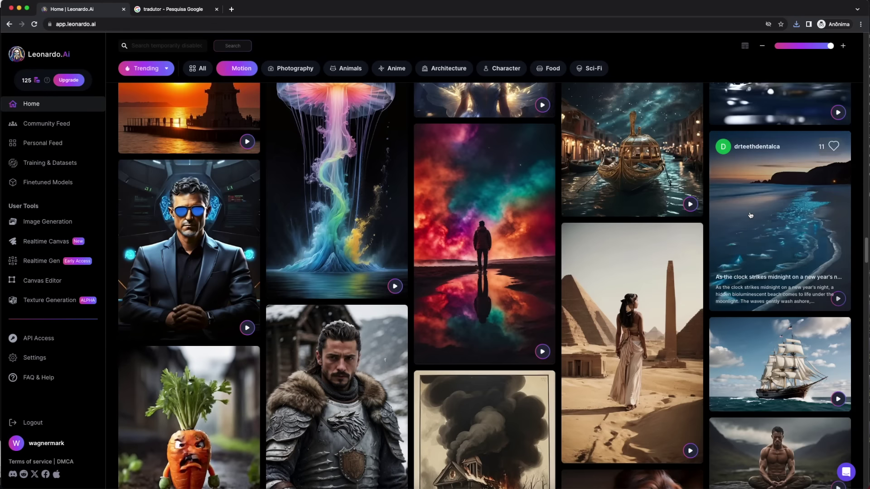
{"action": "scroll", "coordinate": [750, 216], "scroll_direction": "down", "scroll_amount": 6}
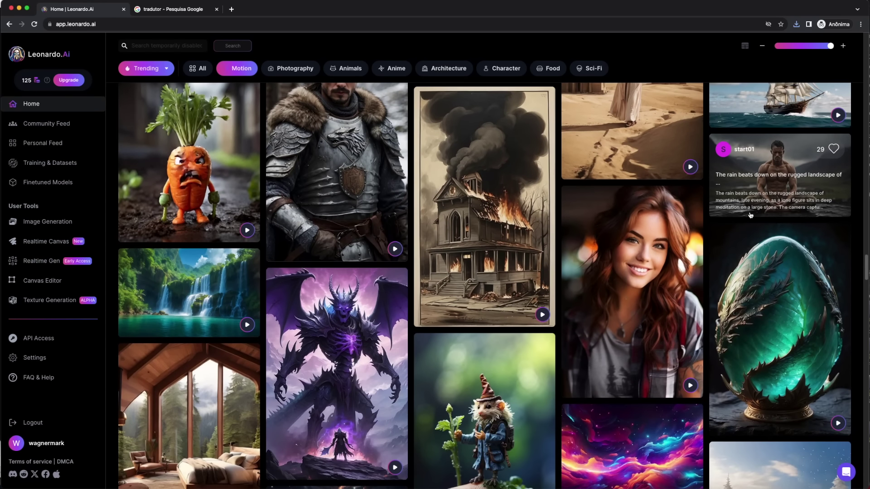
{"action": "scroll", "coordinate": [749, 216], "scroll_direction": "down", "scroll_amount": 2}
{"action": "scroll", "coordinate": [749, 215], "scroll_direction": "down", "scroll_amount": 3}
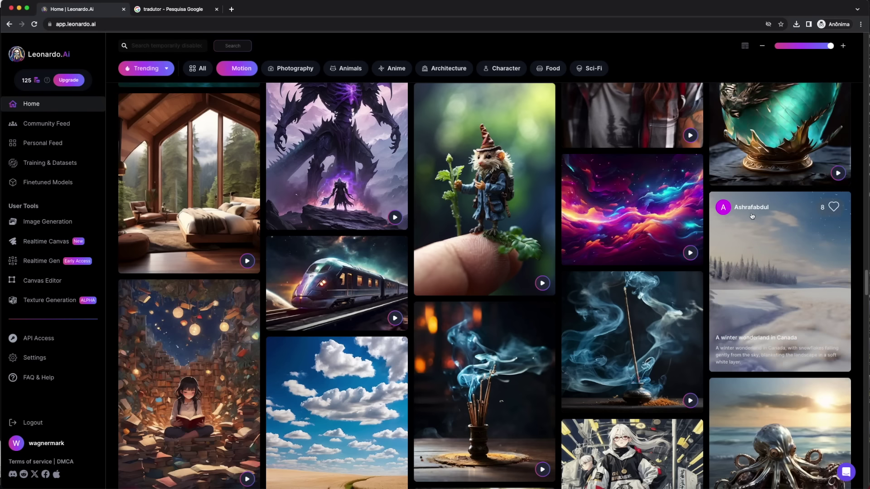
{"action": "scroll", "coordinate": [752, 216], "scroll_direction": "down", "scroll_amount": 10}
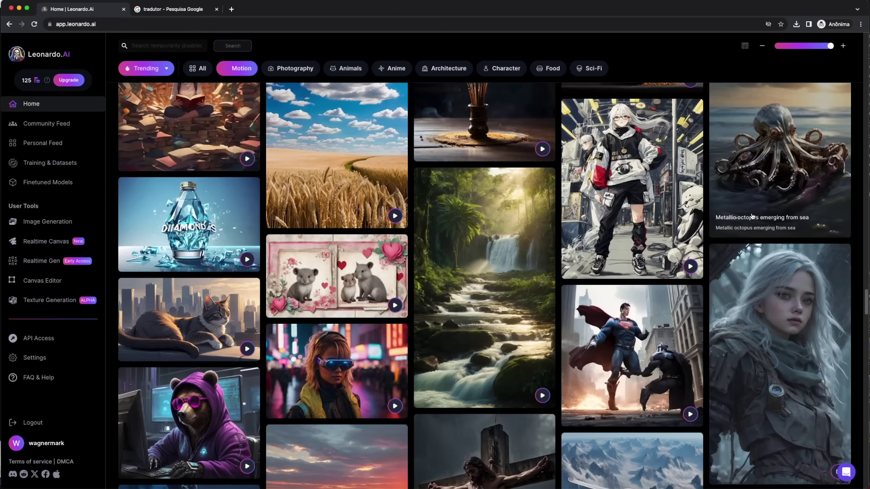
{"action": "scroll", "coordinate": [743, 221], "scroll_direction": "down", "scroll_amount": 3}
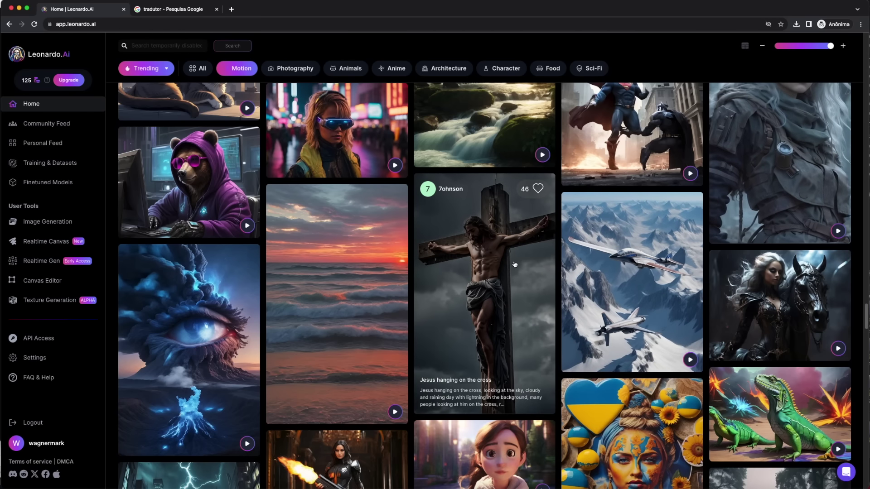
{"action": "scroll", "coordinate": [534, 285], "scroll_direction": "down", "scroll_amount": 7}
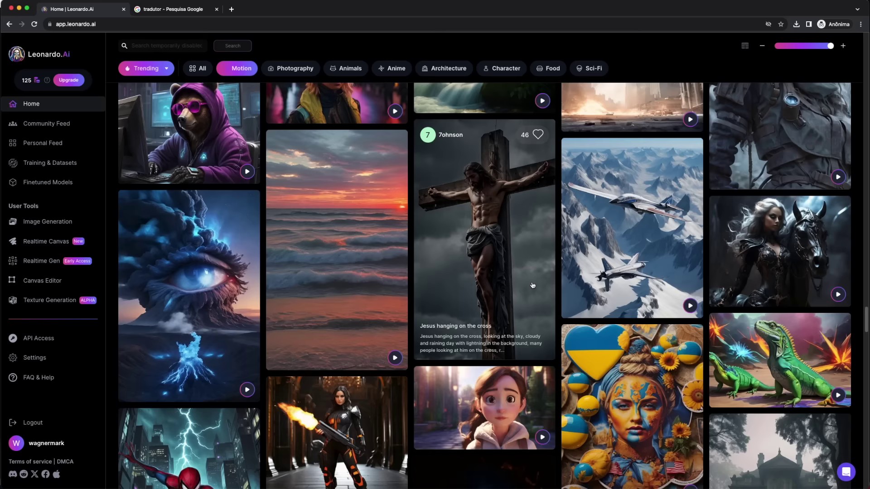
{"action": "scroll", "coordinate": [527, 288], "scroll_direction": "down", "scroll_amount": 1}
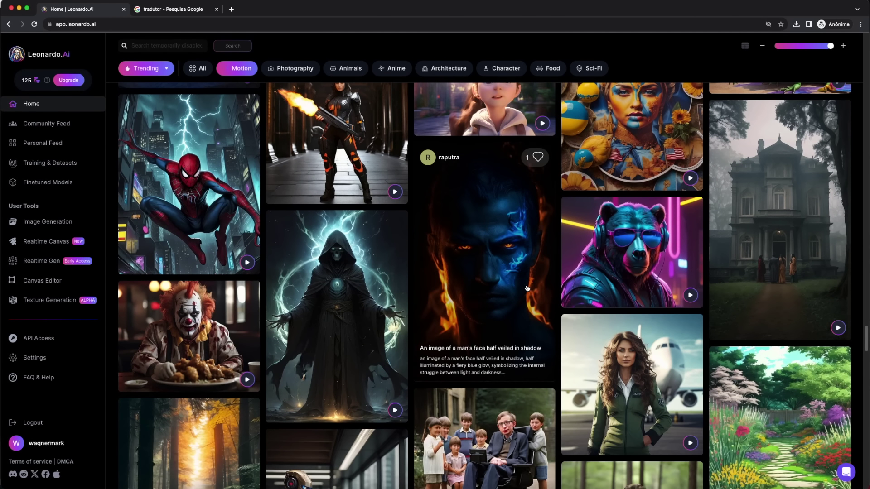
{"action": "scroll", "coordinate": [527, 288], "scroll_direction": "down", "scroll_amount": 1}
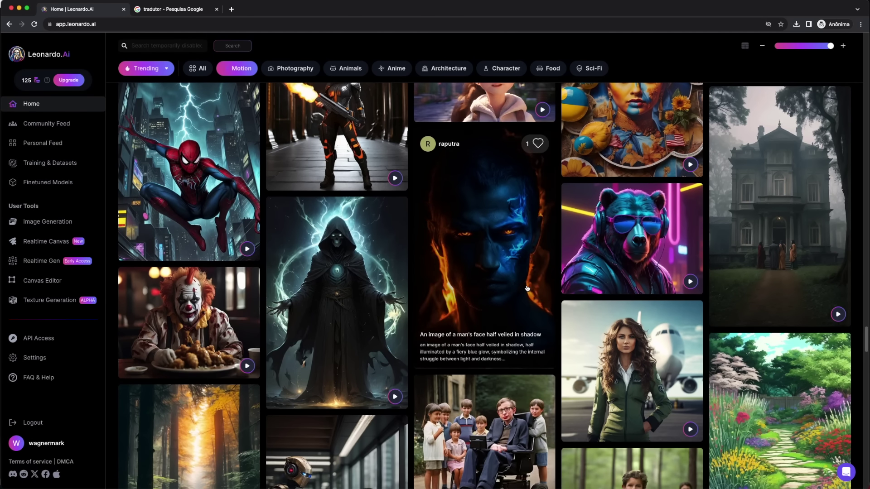
{"action": "scroll", "coordinate": [527, 288], "scroll_direction": "down", "scroll_amount": 1}
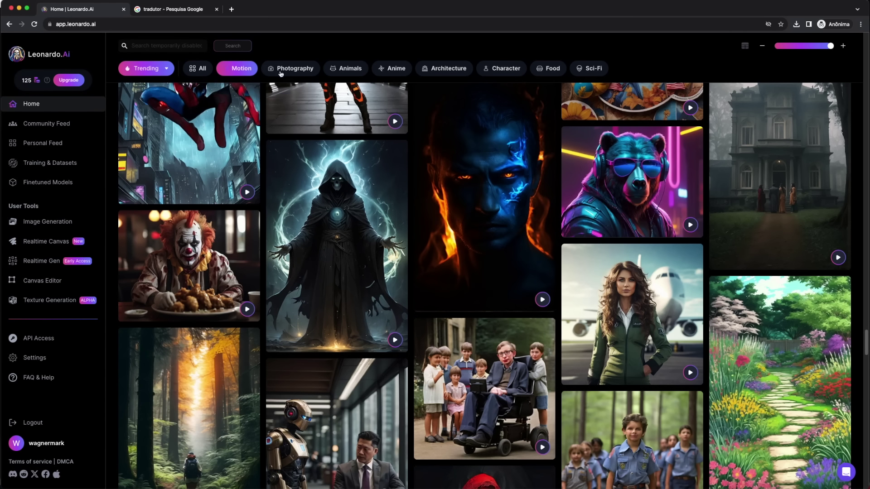
Filter the community creations to Photography and open the details of the pink and purple jellyfish image with exploding powder
{"action": "left_click", "coordinate": [294, 68]}
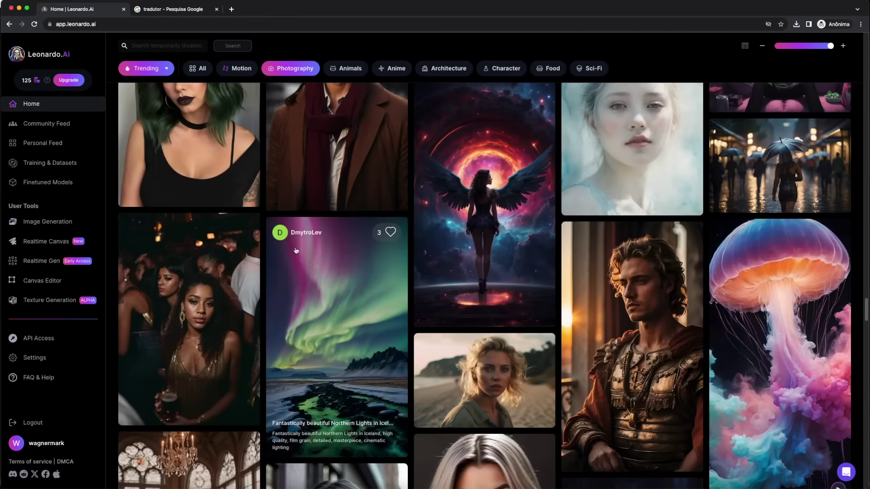
{"action": "scroll", "coordinate": [295, 250], "scroll_direction": "down", "scroll_amount": 5}
{"action": "scroll", "coordinate": [296, 250], "scroll_direction": "down", "scroll_amount": 8}
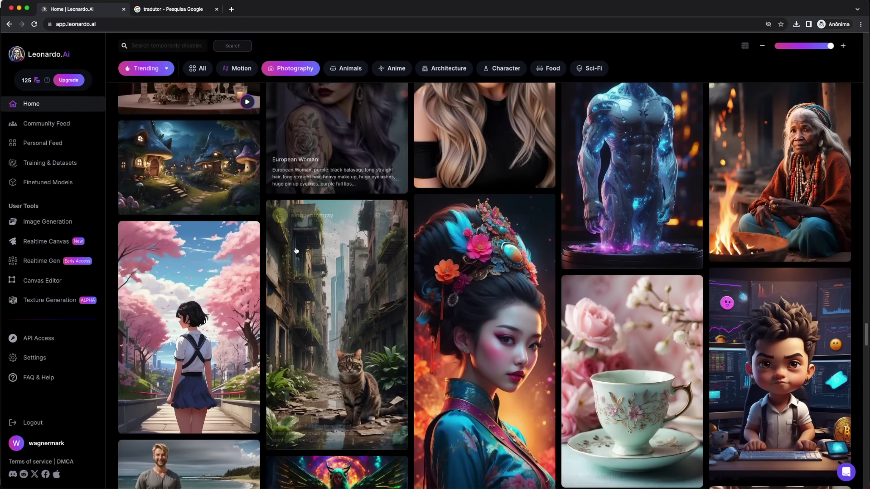
{"action": "scroll", "coordinate": [294, 253], "scroll_direction": "down", "scroll_amount": 10}
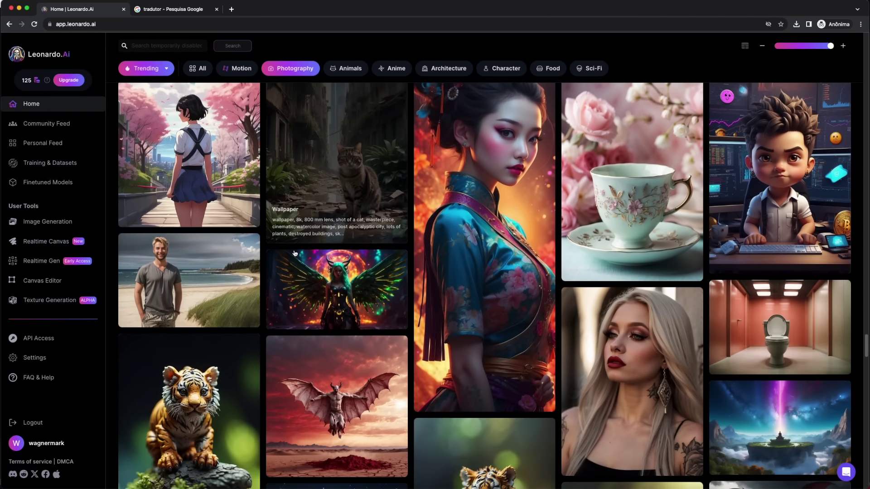
{"action": "scroll", "coordinate": [293, 257], "scroll_direction": "down", "scroll_amount": 10}
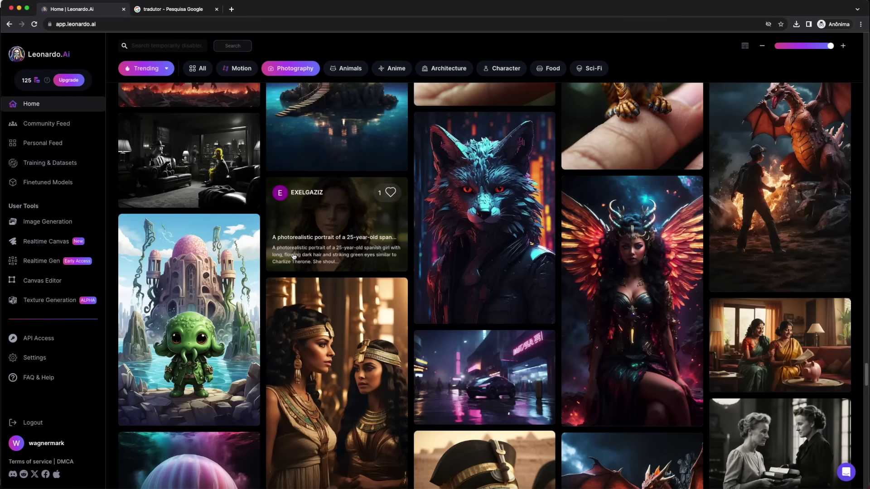
{"action": "scroll", "coordinate": [294, 257], "scroll_direction": "down", "scroll_amount": 2}
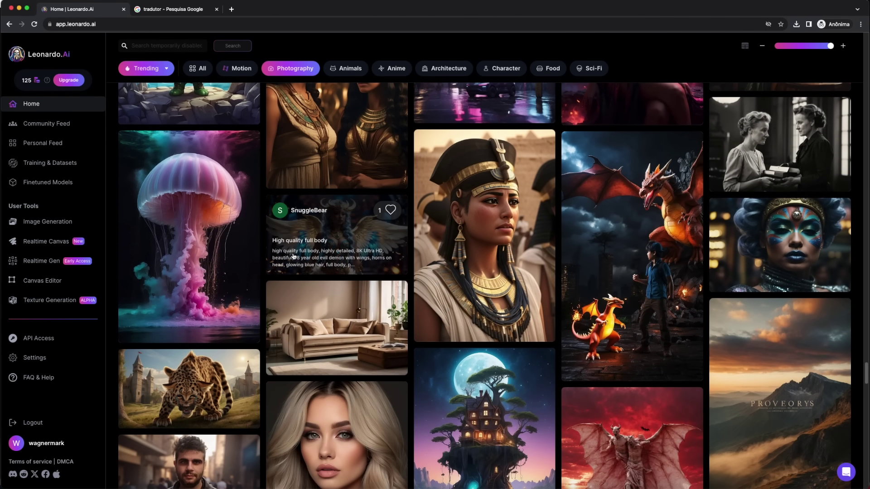
{"action": "left_click", "coordinate": [202, 238]}
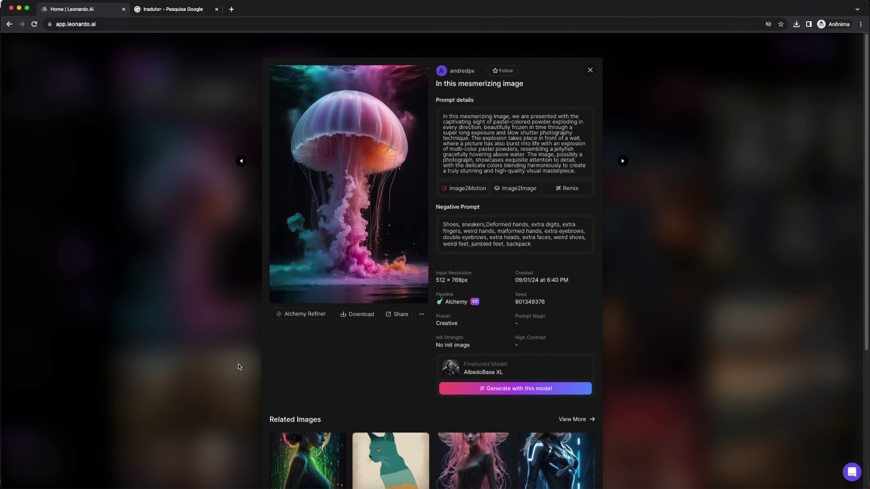
View the jellyfish image's Image2Motion settings without generating, and save the enlarged image to the Mesa folder
{"action": "left_click", "coordinate": [462, 194]}
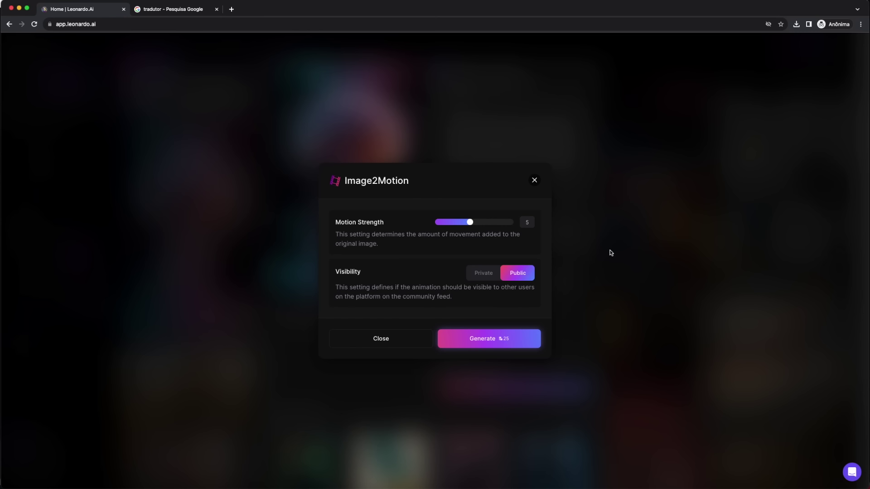
{"action": "left_click", "coordinate": [537, 181]}
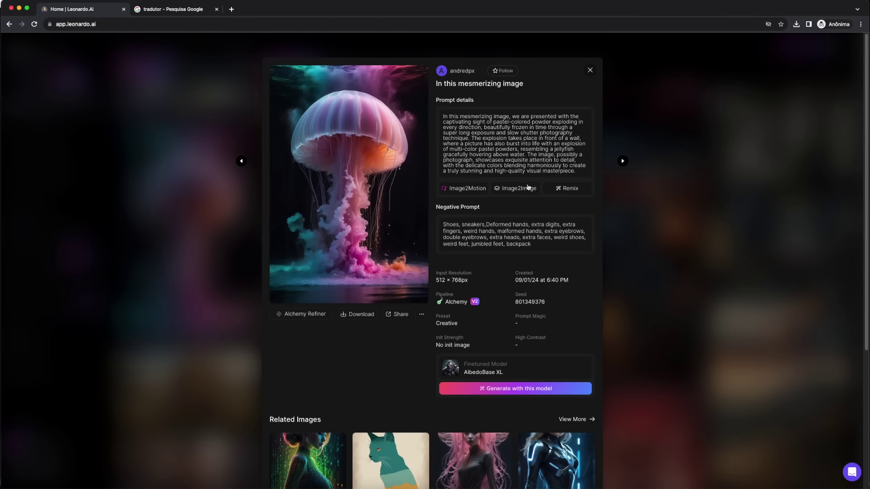
{"action": "left_click", "coordinate": [367, 274]}
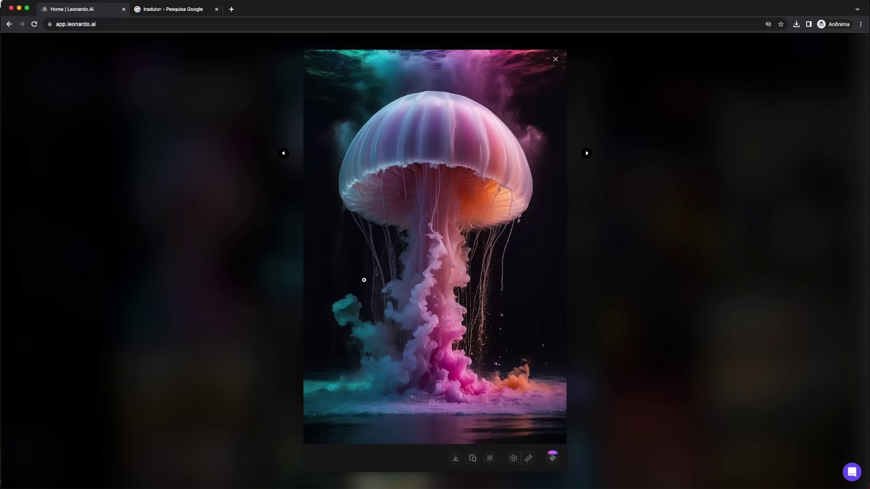
{"action": "left_click", "coordinate": [456, 458]}
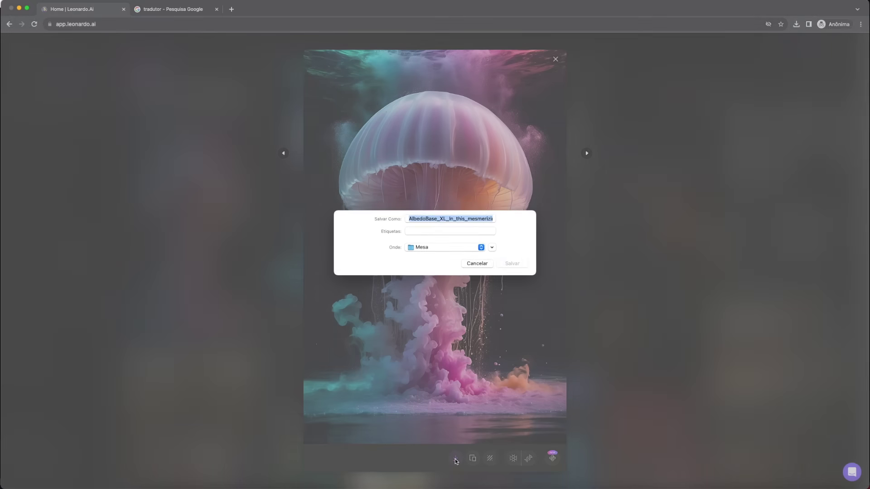
{"action": "left_click", "coordinate": [513, 265]}
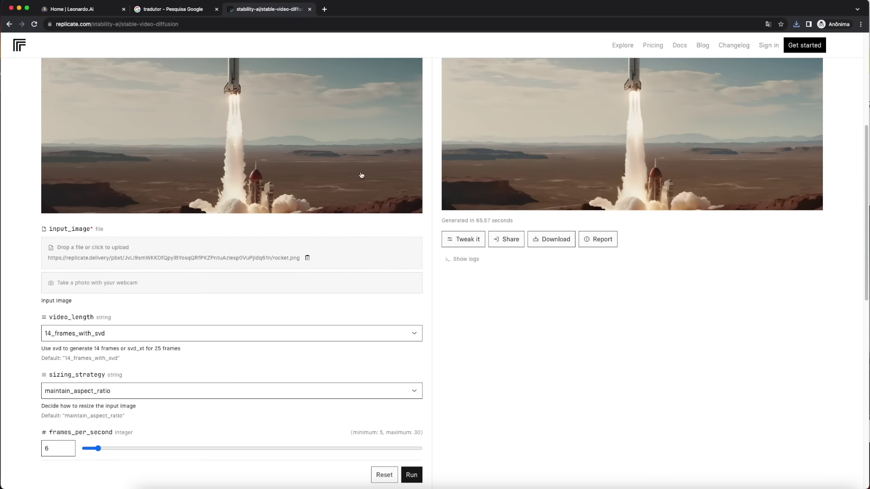
Replace the sample rocket input image with the jellyfish JPG from the imgs folder
{"action": "left_click", "coordinate": [307, 261]}
{"action": "scroll", "coordinate": [307, 260], "scroll_direction": "up", "scroll_amount": 5}
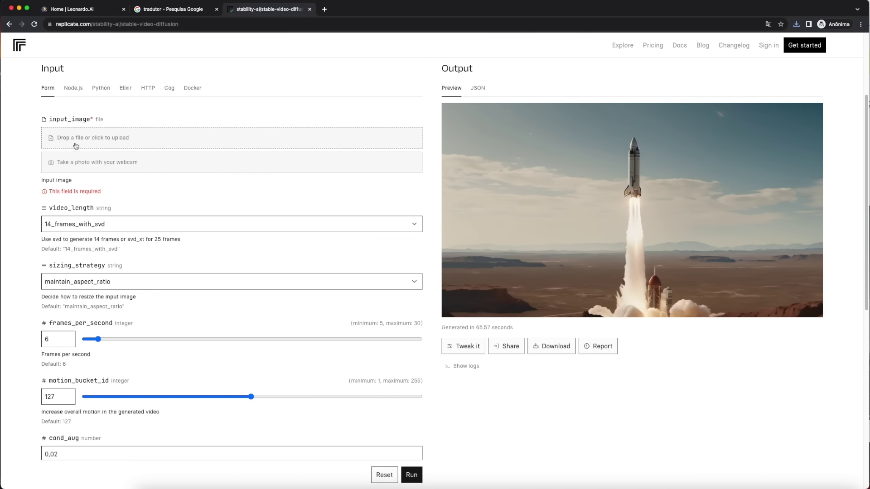
{"action": "left_click", "coordinate": [166, 141]}
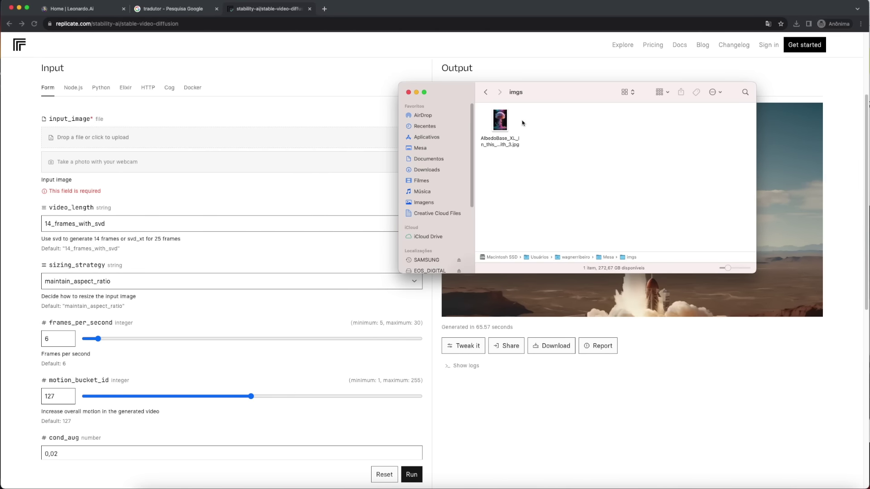
{"action": "left_click_drag", "start_coordinate": [500, 124], "coordinate": [220, 140]}
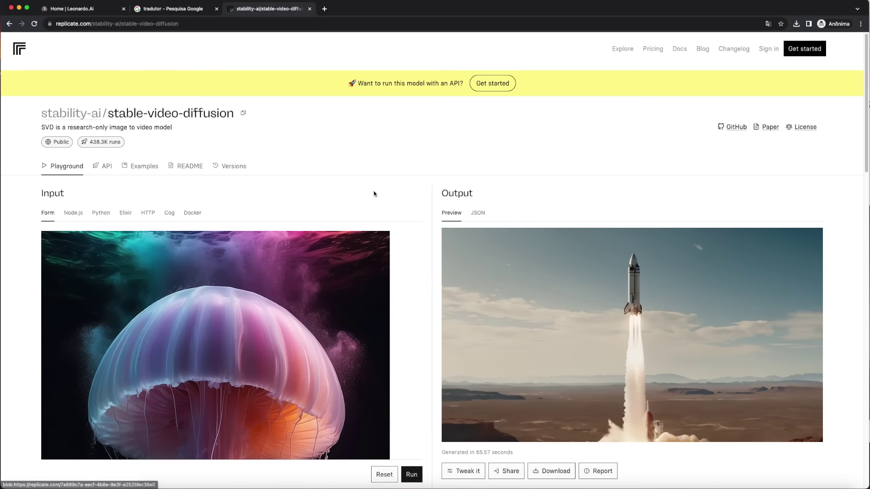
Set the video length to 25_frames_with_svd_xt and review the remaining generation settings
{"action": "scroll", "coordinate": [375, 195], "scroll_direction": "down", "scroll_amount": 5}
{"action": "scroll", "coordinate": [375, 198], "scroll_direction": "down", "scroll_amount": 6}
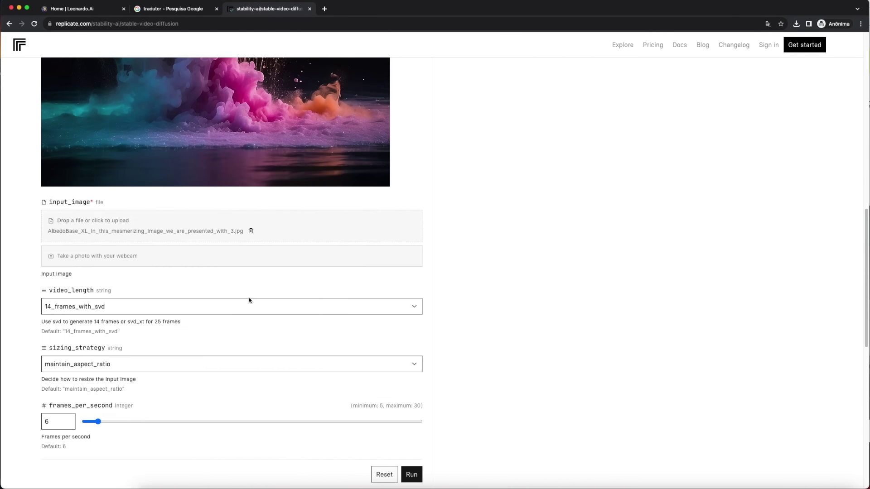
{"action": "left_click", "coordinate": [411, 308]}
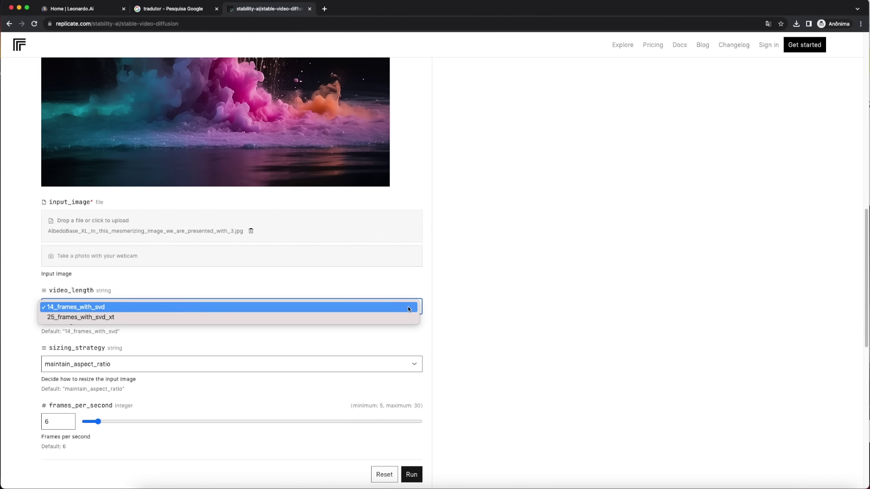
{"action": "left_click", "coordinate": [108, 318]}
{"action": "scroll", "coordinate": [67, 361], "scroll_direction": "down", "scroll_amount": 3}
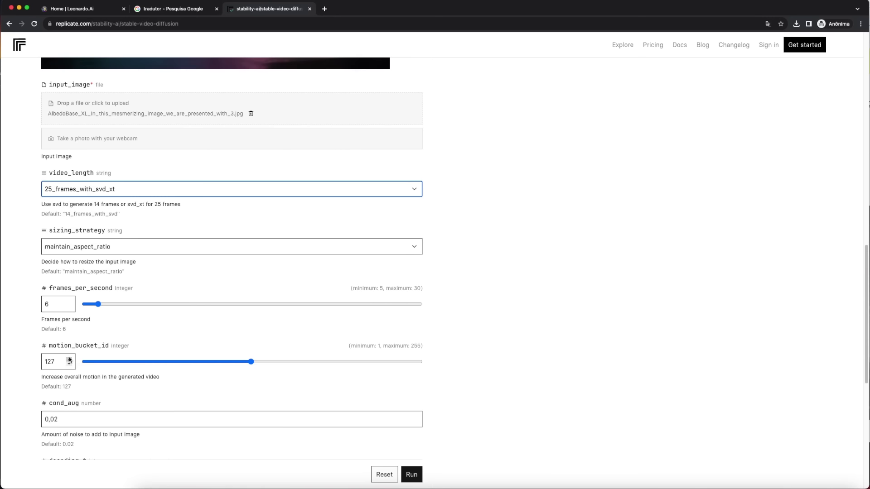
{"action": "scroll", "coordinate": [406, 469], "scroll_direction": "down", "scroll_amount": 3}
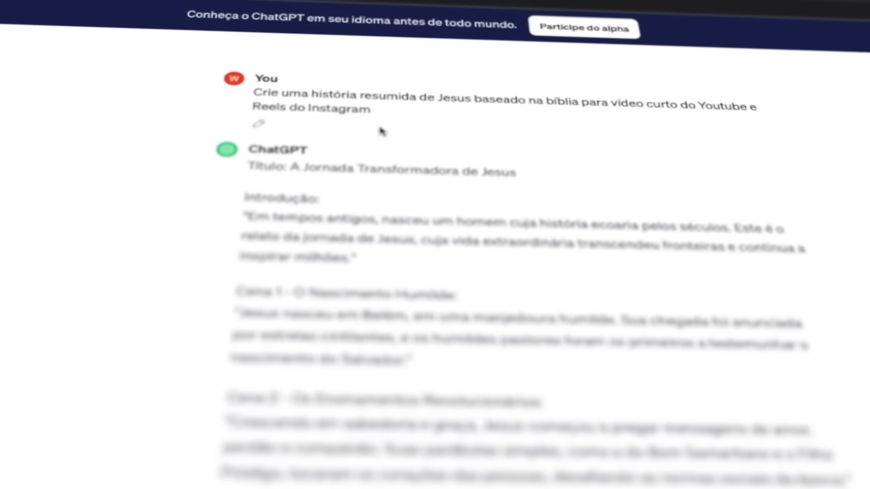
In ChatGPT, read through the short-video script on the story of Jesus, from the introduction and six scenes to the conclusion
{"action": "scroll", "coordinate": [499, 149], "scroll_direction": "down", "scroll_amount": 5}
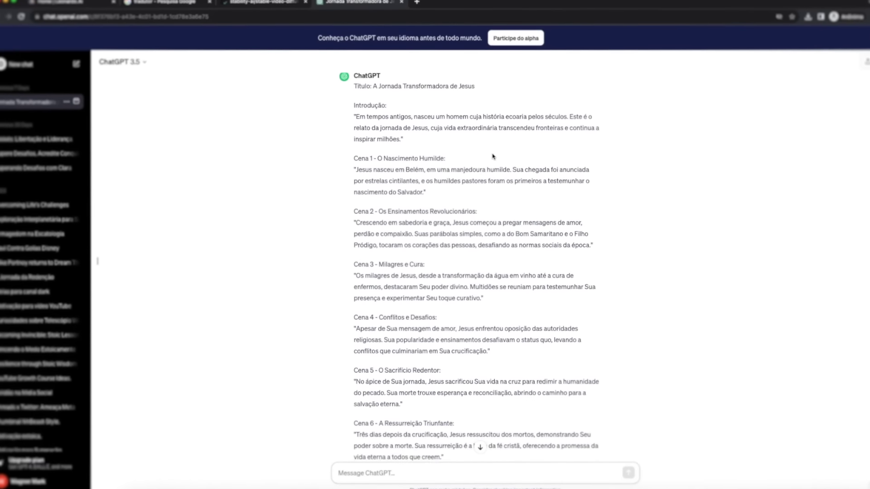
{"action": "scroll", "coordinate": [486, 160], "scroll_direction": "down", "scroll_amount": 2}
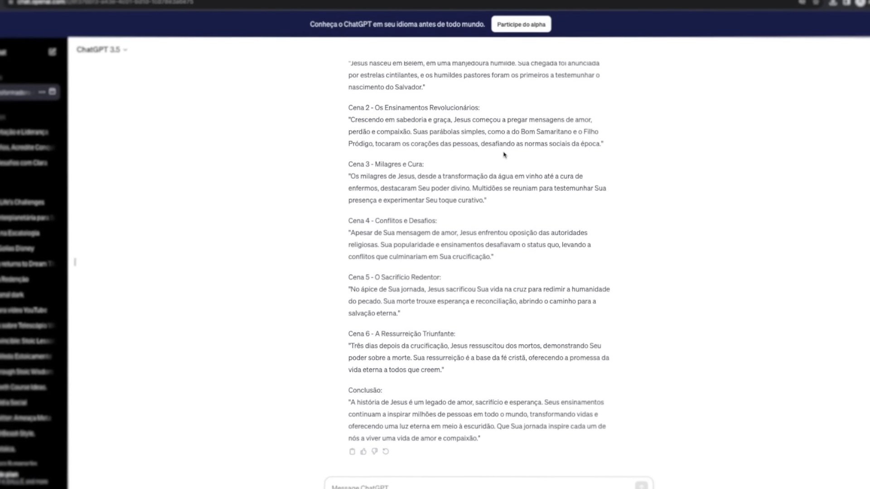
{"action": "scroll", "coordinate": [507, 149], "scroll_direction": "up", "scroll_amount": 3}
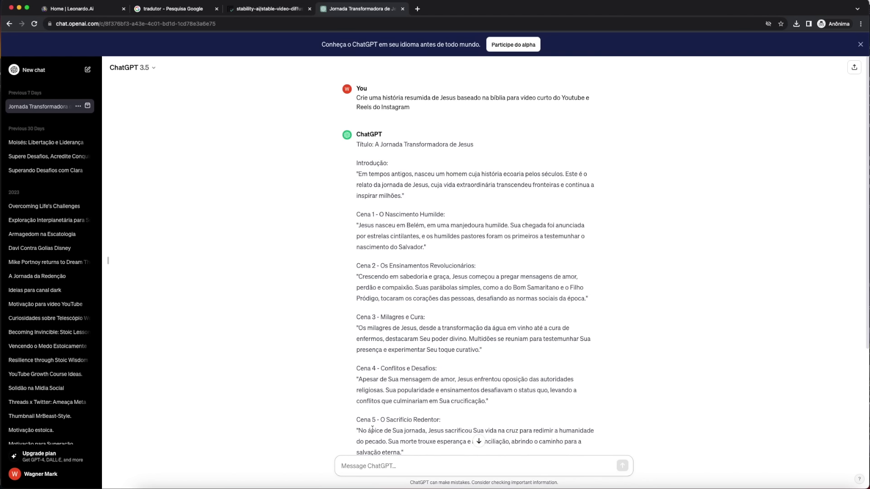
{"action": "scroll", "coordinate": [390, 339], "scroll_direction": "down", "scroll_amount": 5}
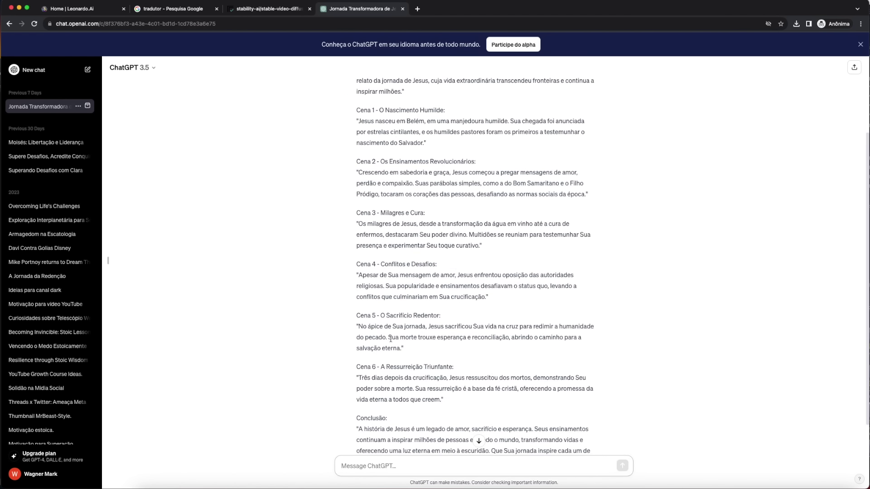
{"action": "scroll", "coordinate": [368, 389], "scroll_direction": "down", "scroll_amount": 1}
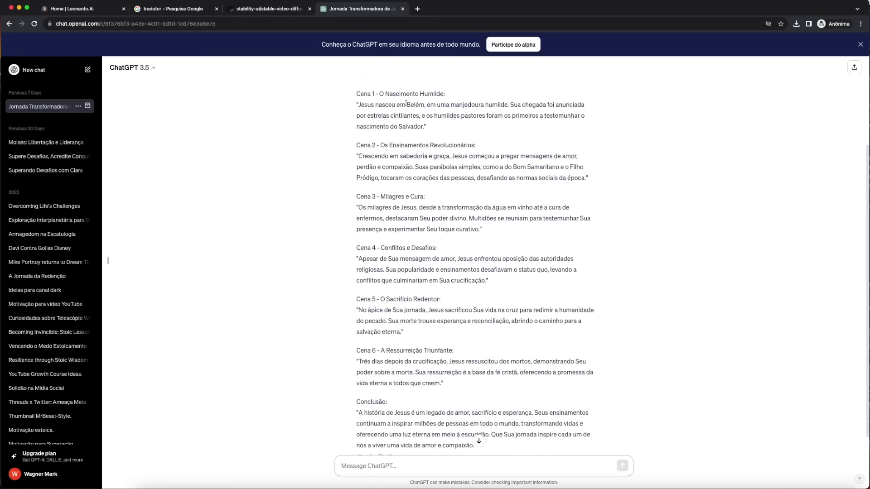
{"action": "scroll", "coordinate": [406, 351], "scroll_direction": "up", "scroll_amount": 5}
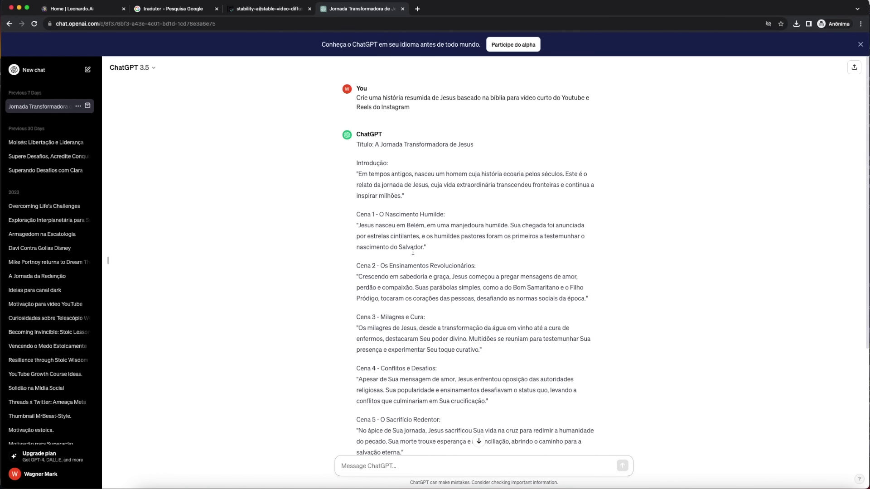
{"action": "scroll", "coordinate": [374, 195], "scroll_direction": "down", "scroll_amount": 5}
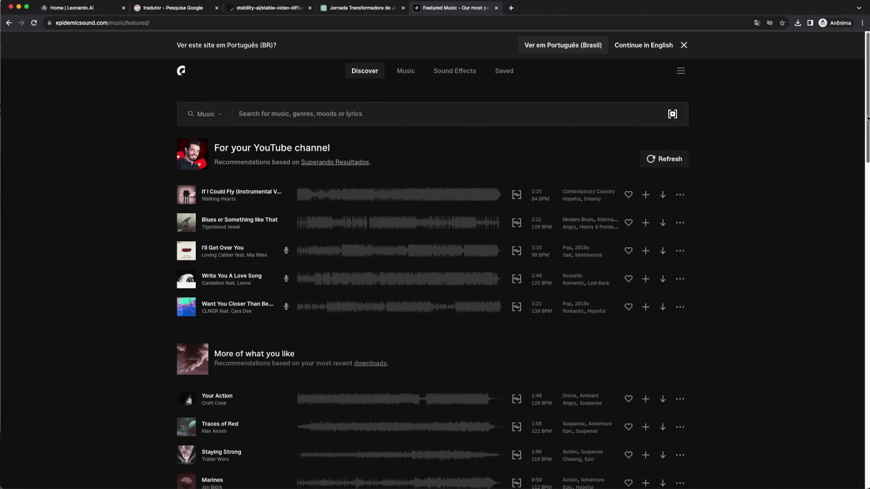
On Epidemic Sound, look over the featured music recommendations and browse the music catalog's genres, moods and themes
{"action": "left_click_drag", "start_coordinate": [867, 119], "coordinate": [866, 315]}
{"action": "left_click_drag", "start_coordinate": [867, 278], "coordinate": [858, 96]}
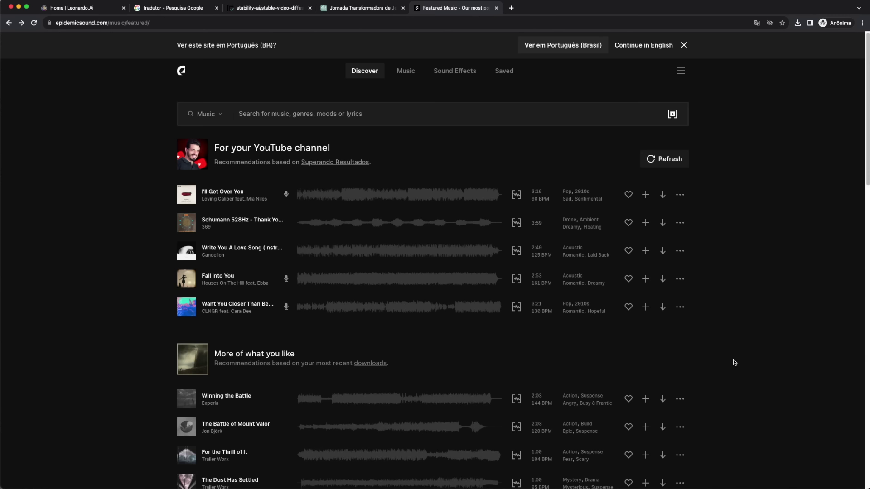
{"action": "left_click", "coordinate": [406, 71]}
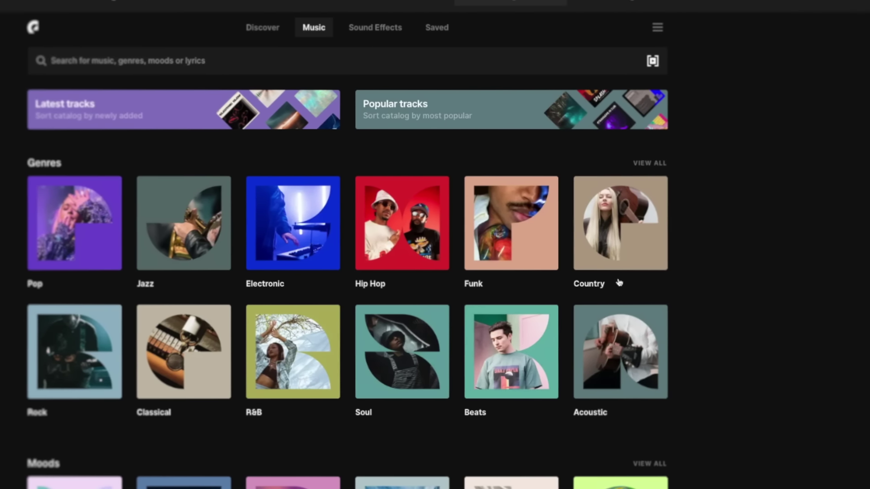
{"action": "scroll", "coordinate": [217, 411], "scroll_direction": "down", "scroll_amount": 4}
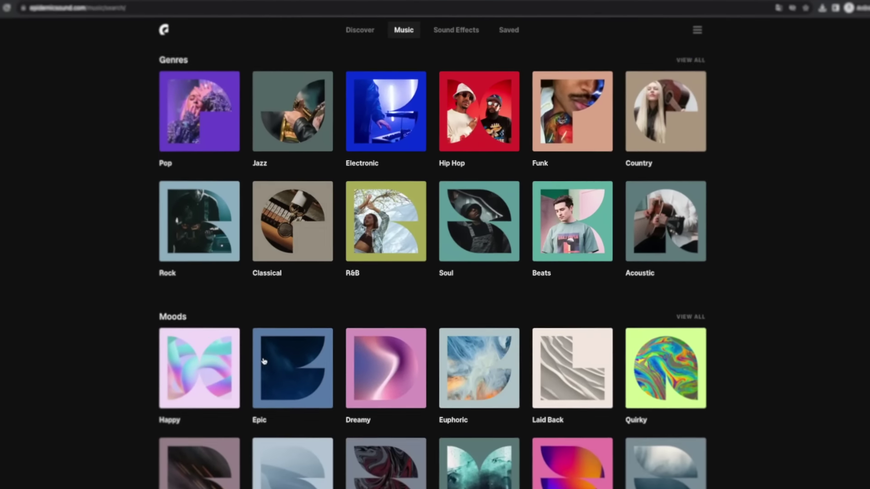
{"action": "scroll", "coordinate": [217, 383], "scroll_direction": "down", "scroll_amount": 5}
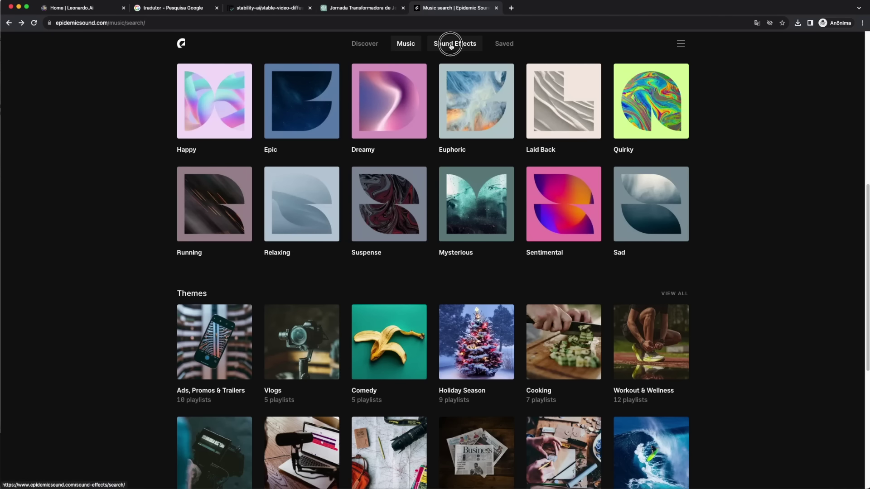
Open the Whoosh category of the sound effects catalog and look through its list of effects
{"action": "left_click", "coordinate": [451, 45]}
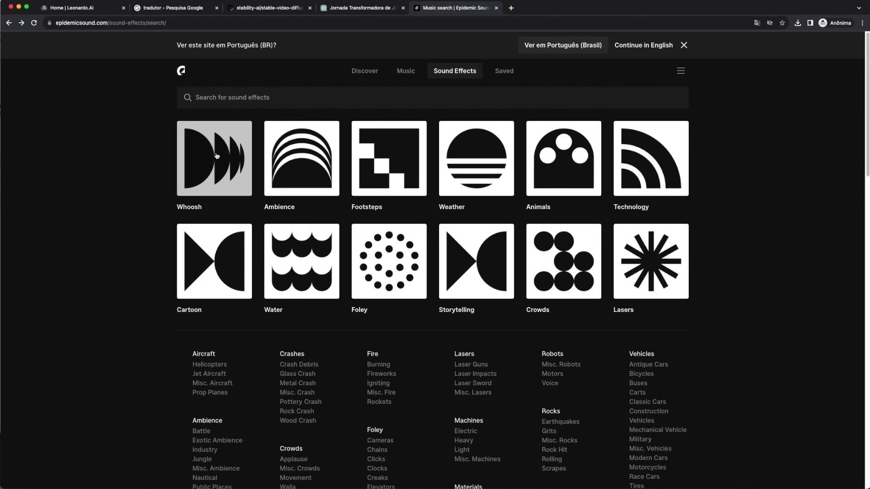
{"action": "left_click", "coordinate": [216, 155]}
{"action": "scroll", "coordinate": [119, 304], "scroll_direction": "down", "scroll_amount": 2}
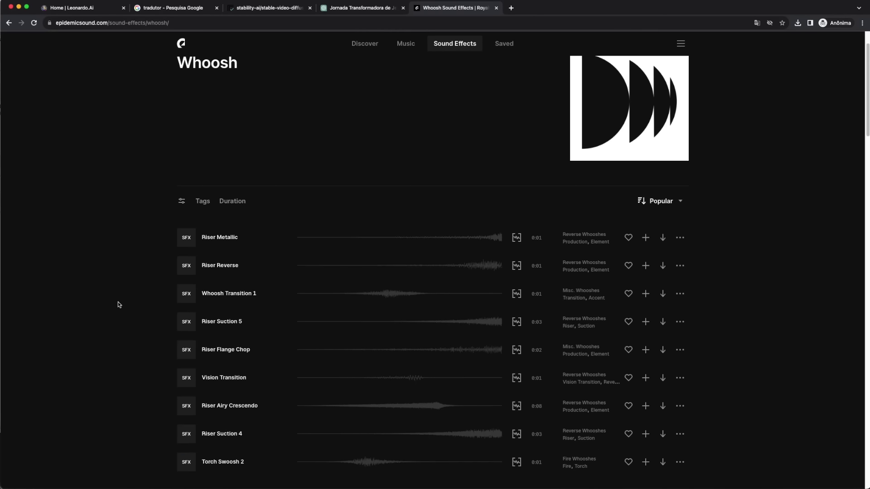
{"action": "scroll", "coordinate": [119, 304], "scroll_direction": "down", "scroll_amount": 7}
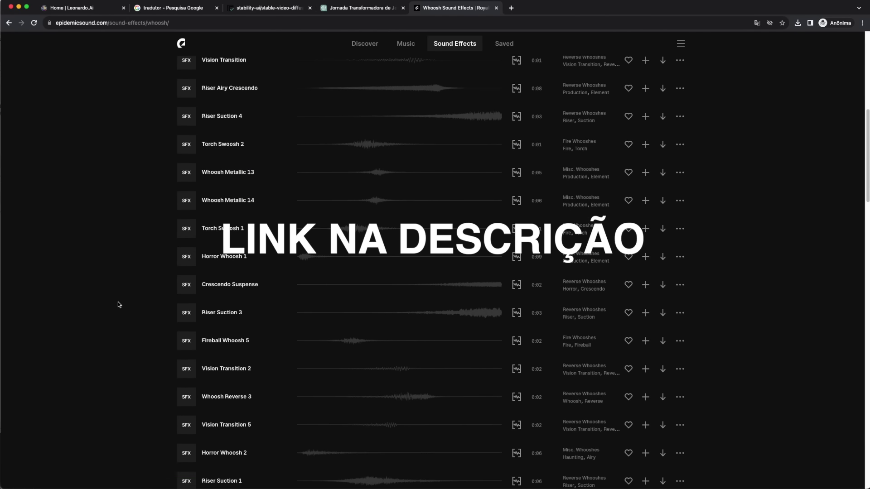